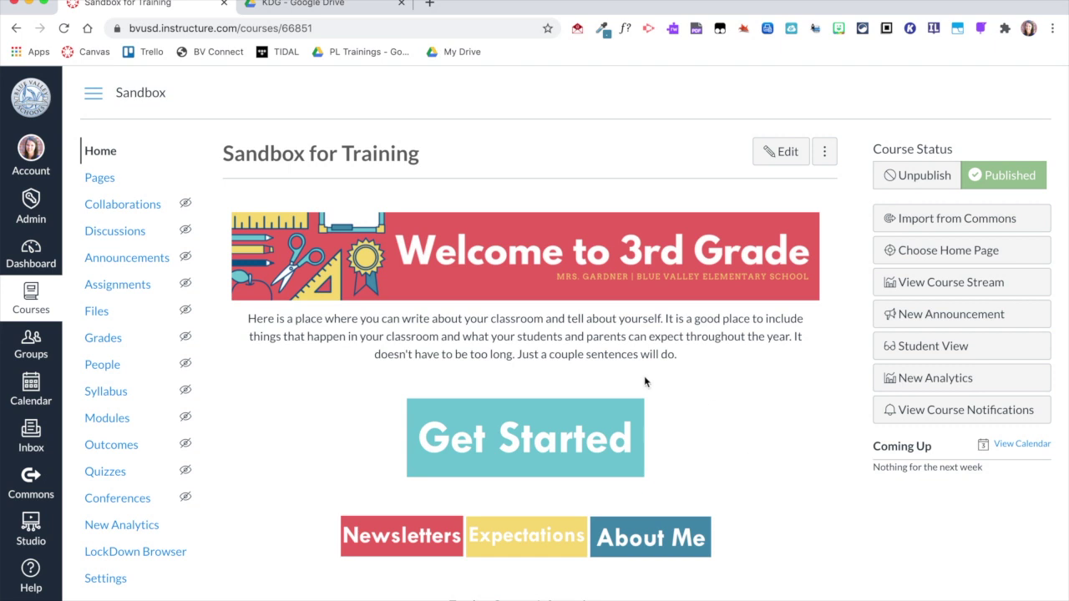
View the course's Get Started instructions page and go to the course's Modules page
click(493, 445)
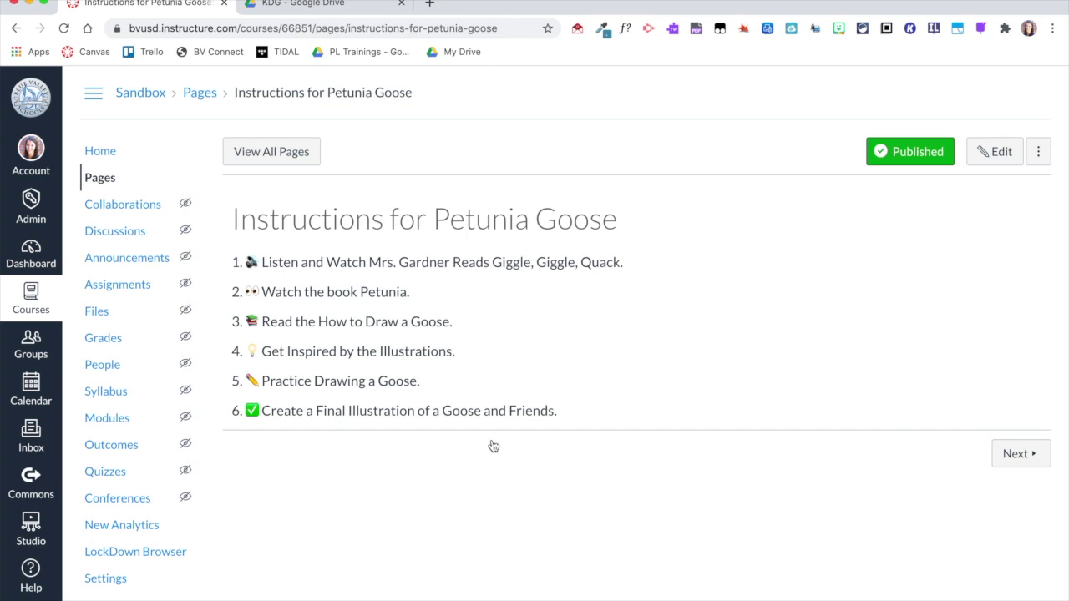
click(119, 421)
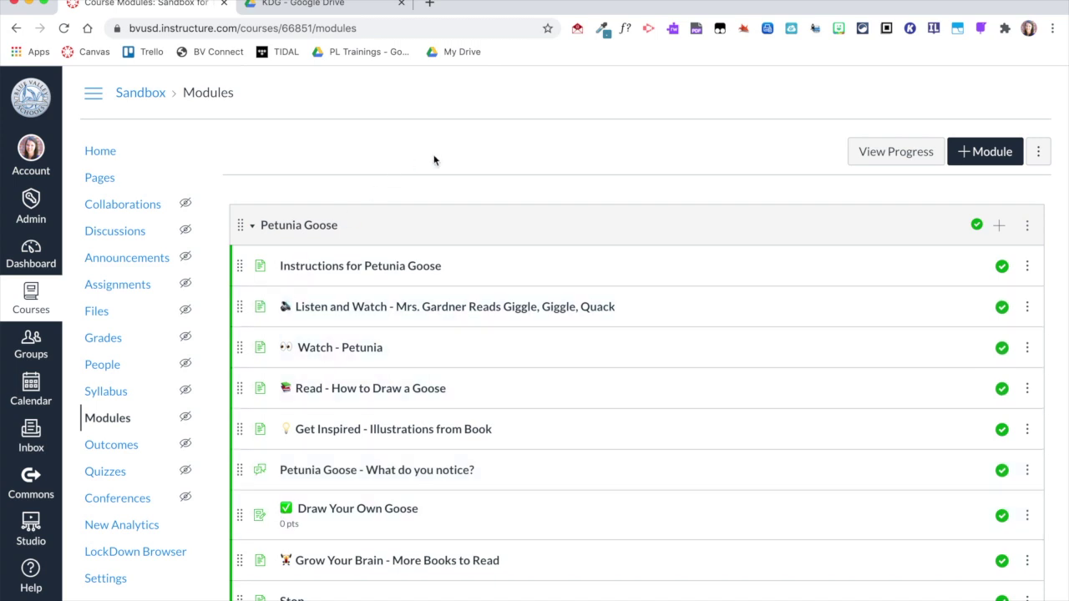
Create a new module named "Petunia Goose #2" in the course
click(984, 151)
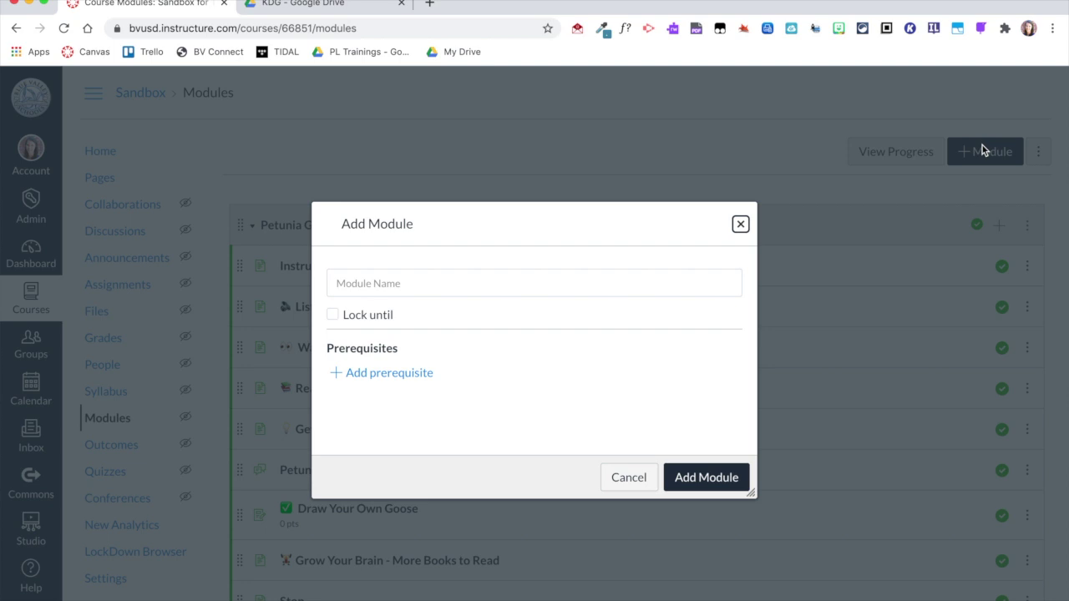
click(487, 285)
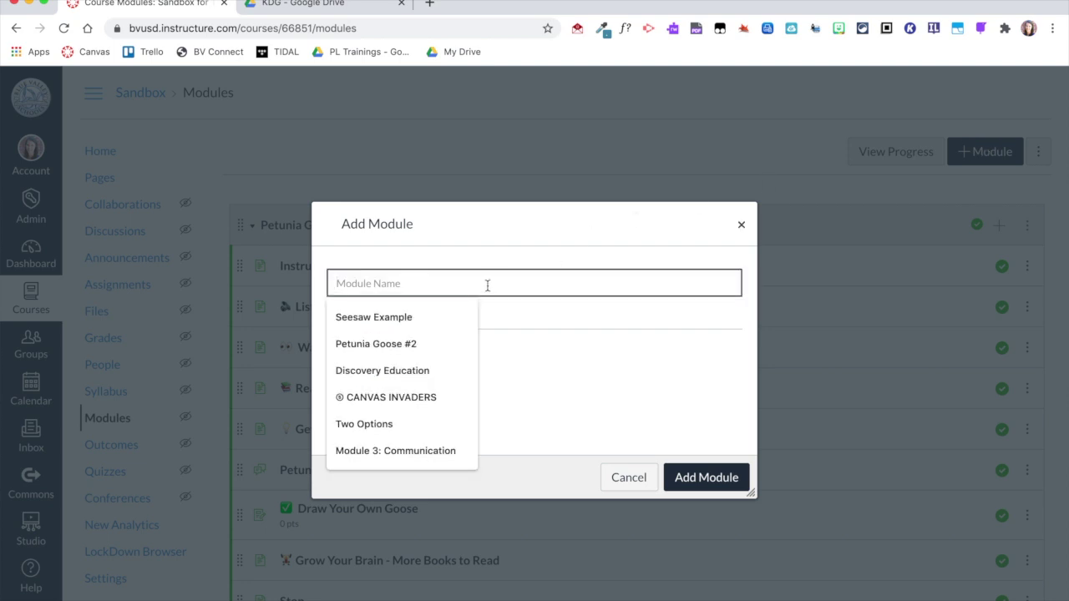
click(426, 343)
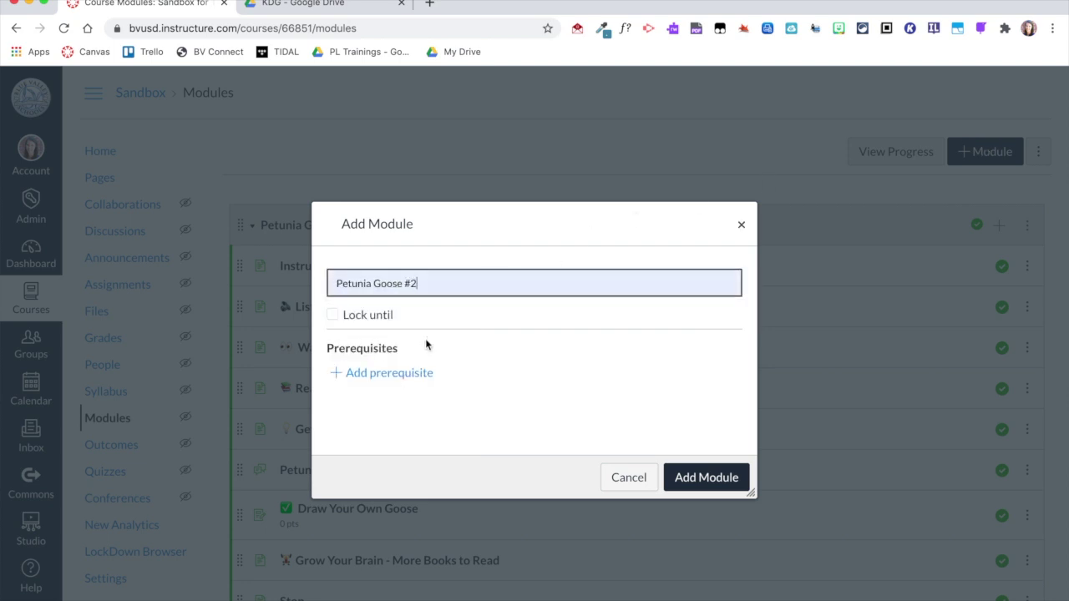
click(707, 478)
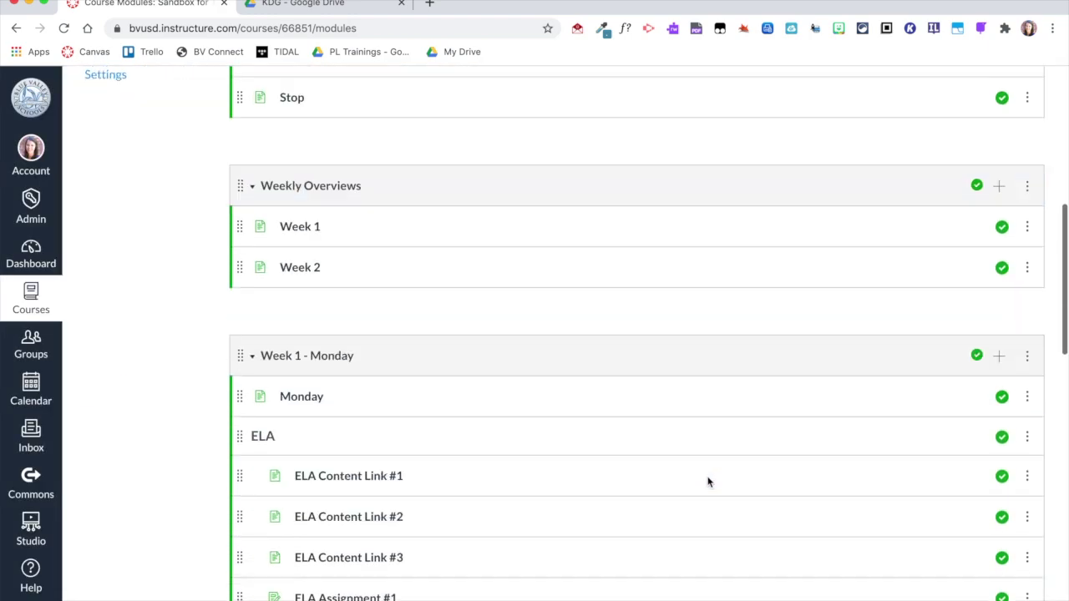
Move the Petunia Goose #2 module to the top of the module list
click(1027, 514)
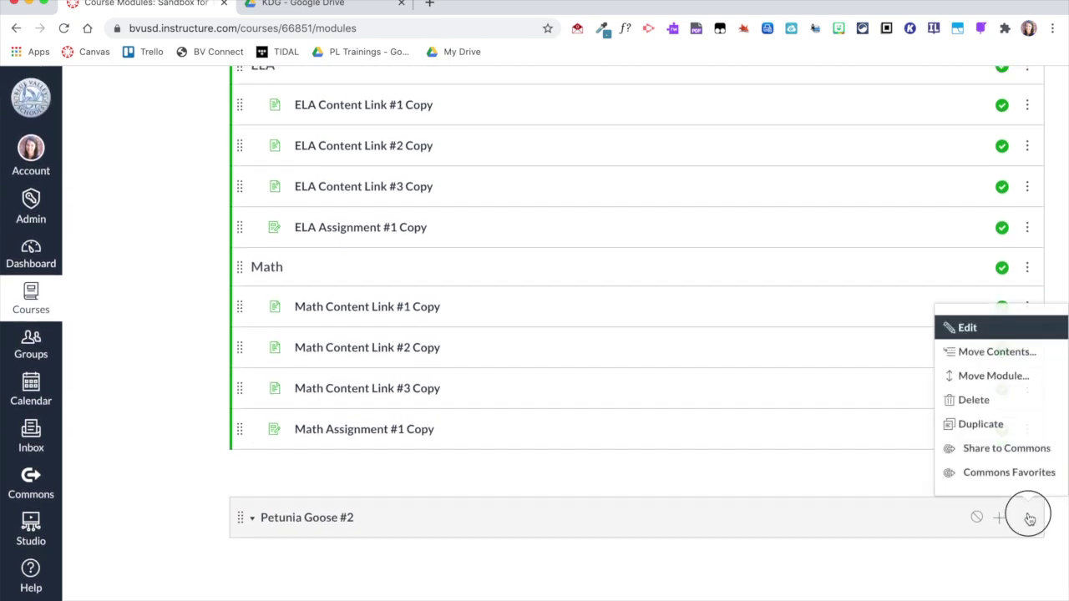
click(977, 377)
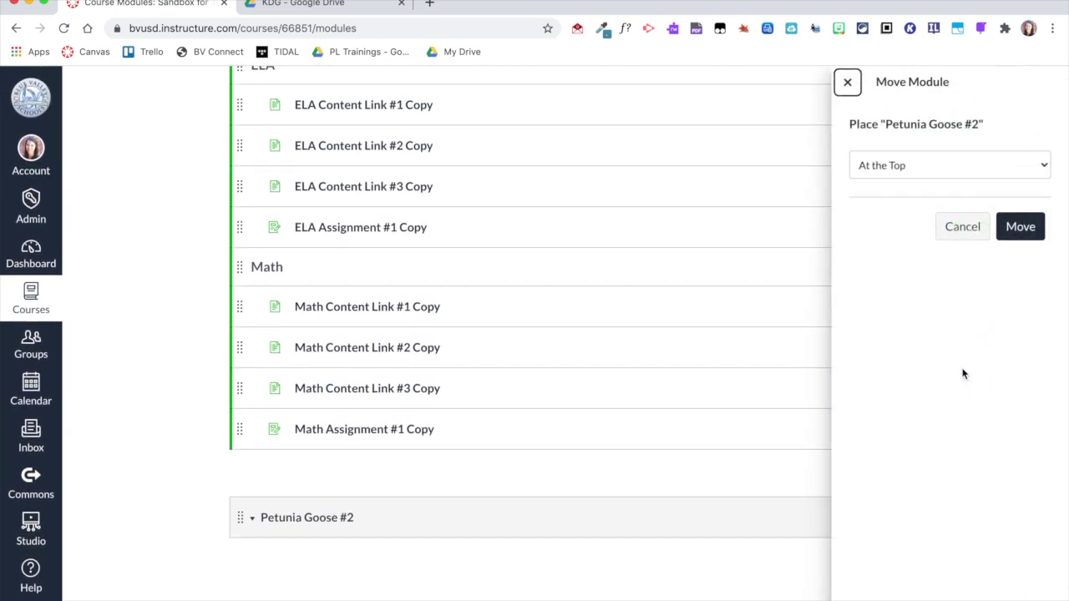
click(1018, 234)
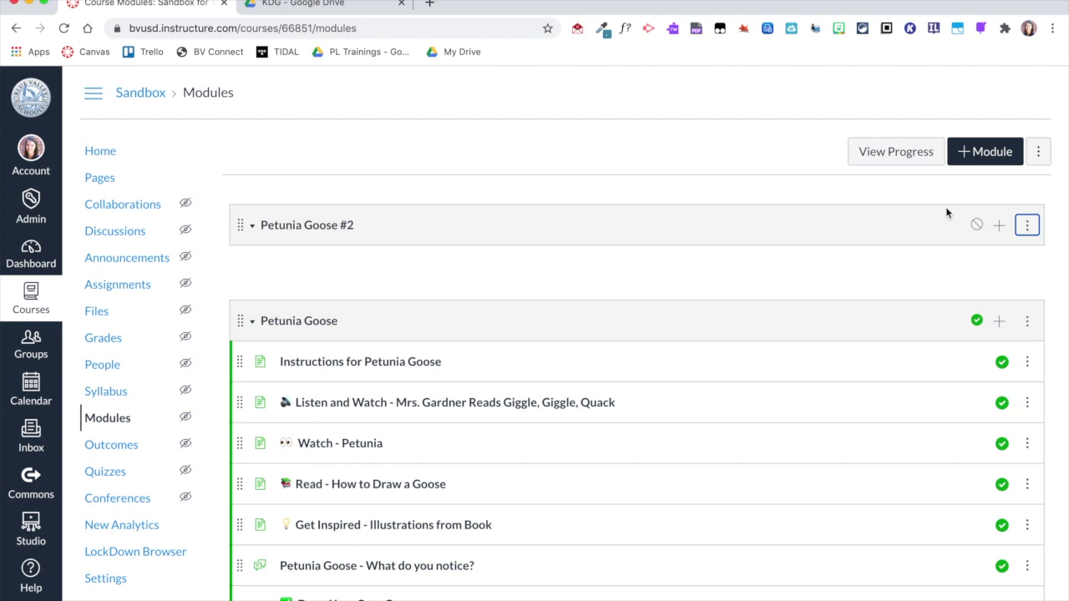
Add a new page named "Instructions for Petunia #2" to the Petunia Goose #2 module
click(1001, 227)
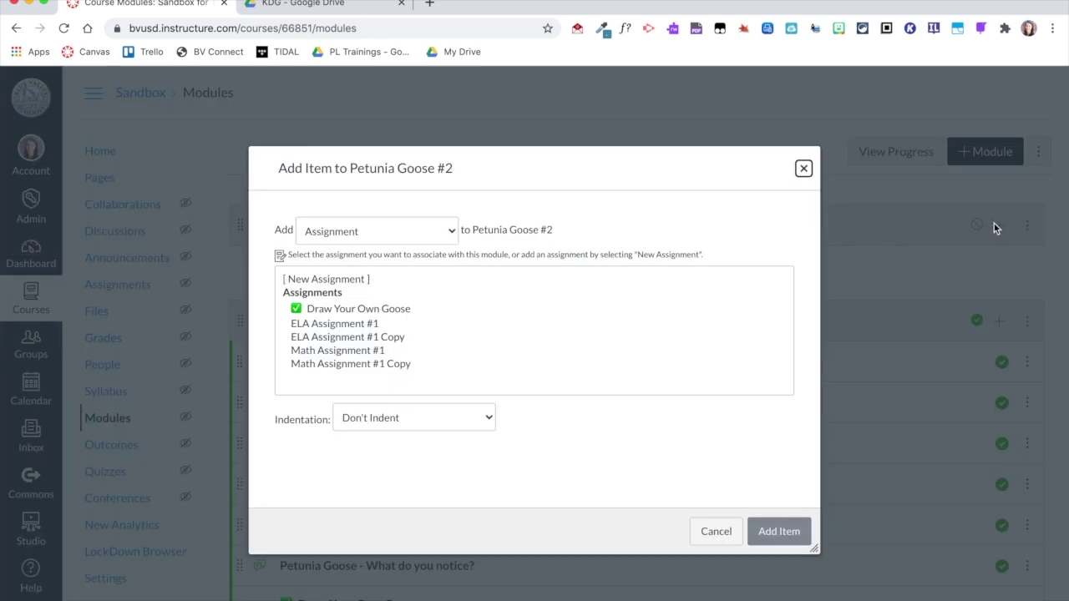
click(405, 231)
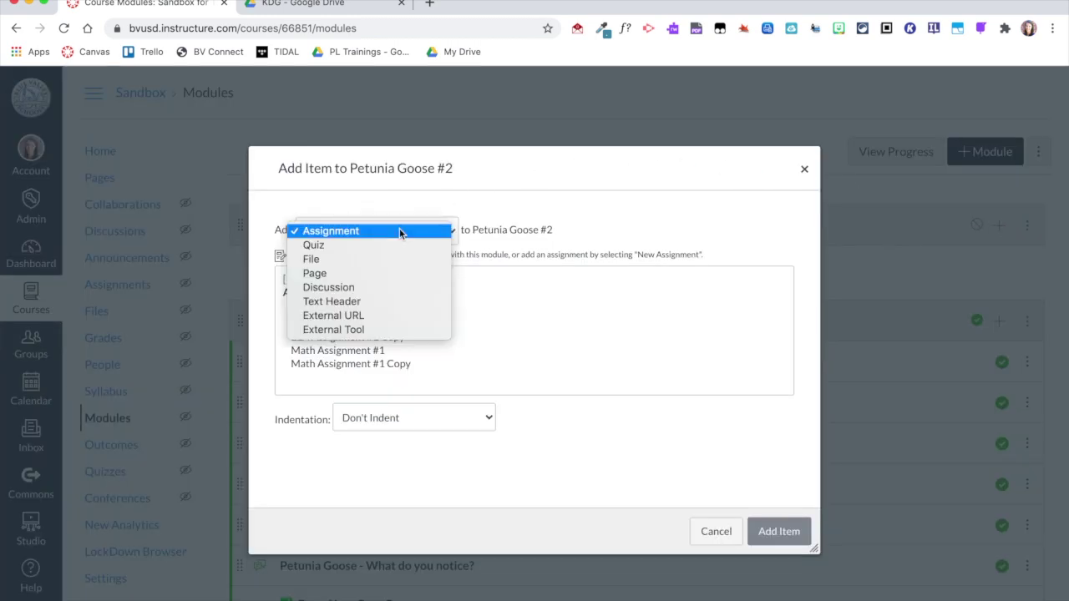
click(384, 273)
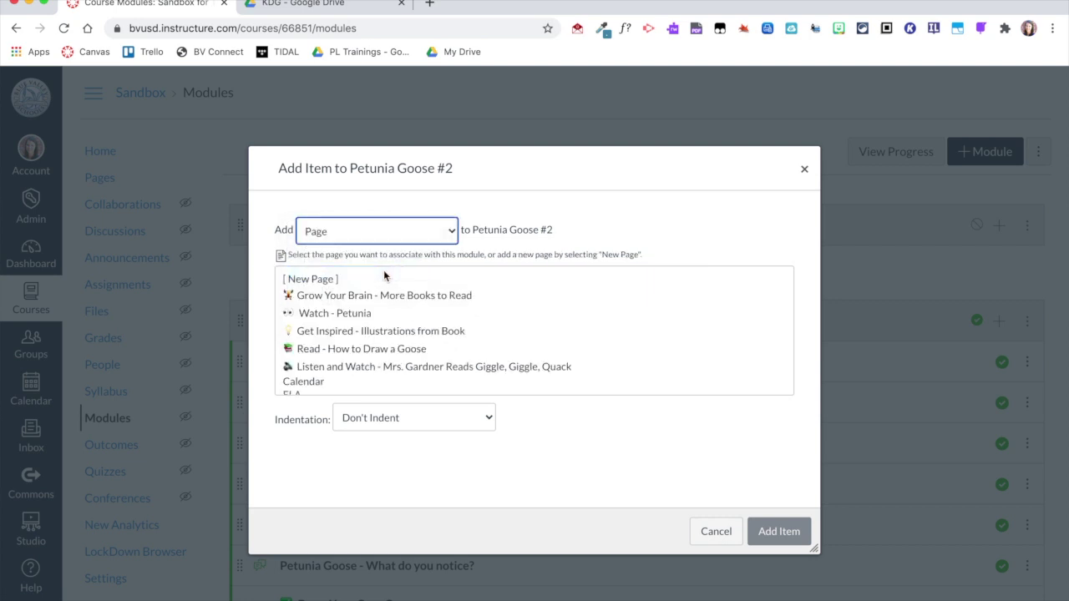
click(319, 281)
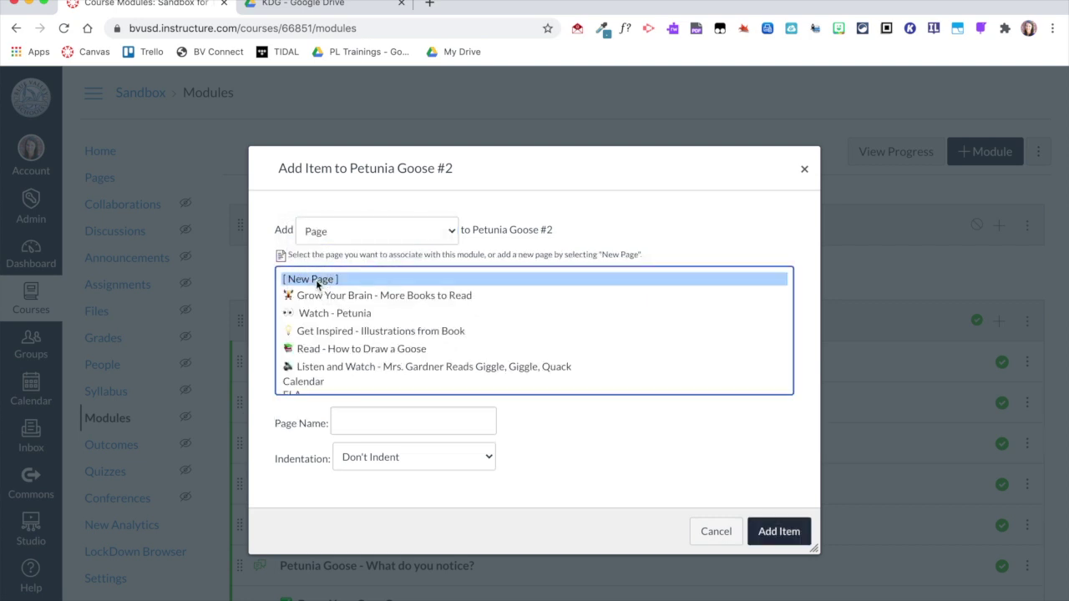
click(349, 419)
text(Instru)
click(385, 483)
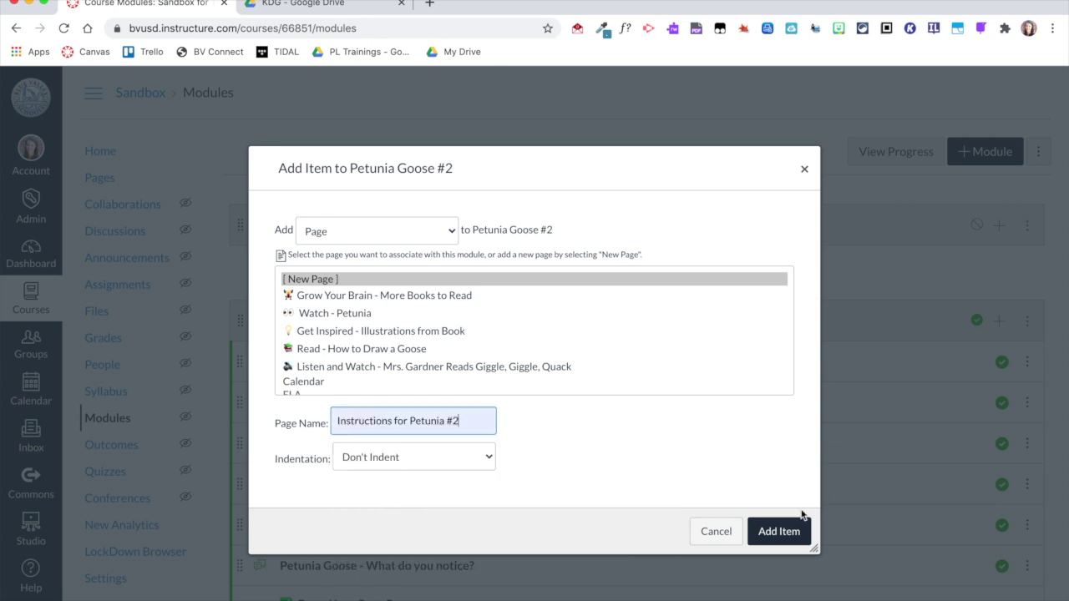
click(778, 540)
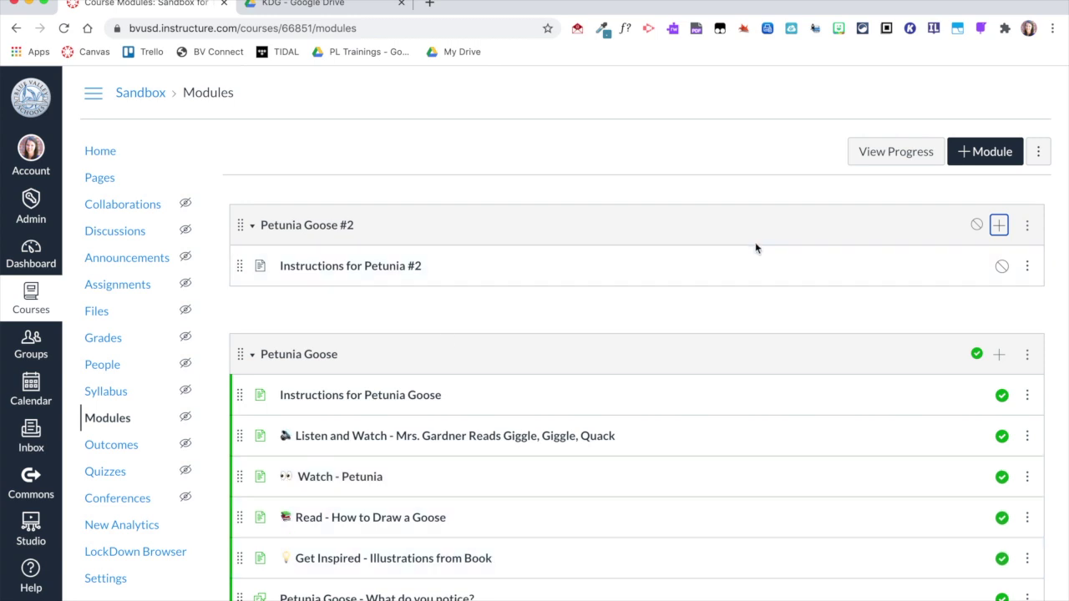
Add a new "Listen and Watch" page for Giggle, Giggle, Quack #2 to the Petunia Goose #2 module, its name starting with a speaker emoji
click(999, 227)
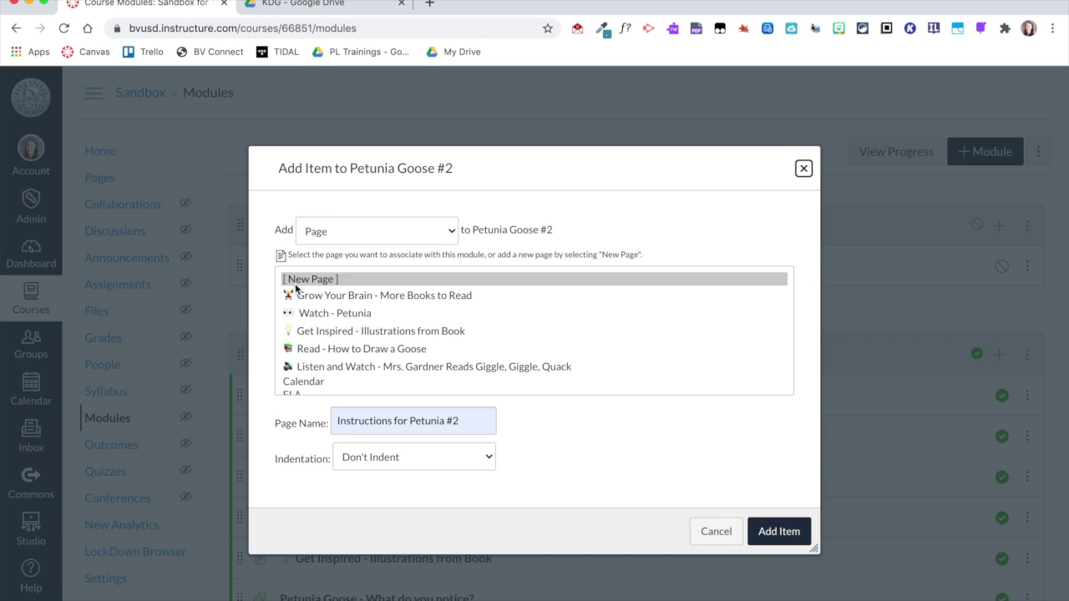
drag(469, 423, 165, 402)
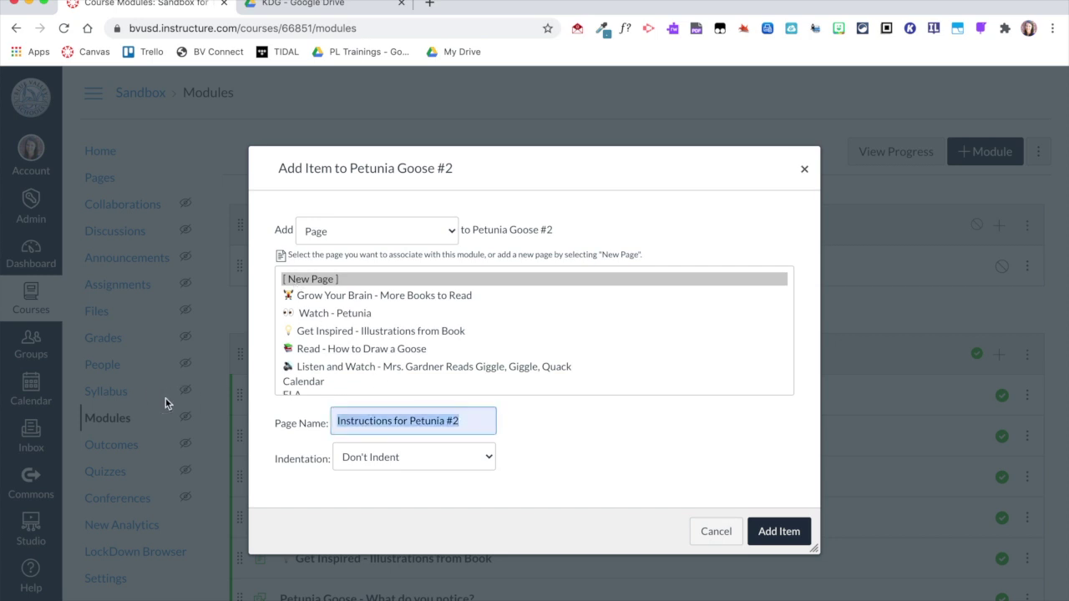
key(ctrl+super+space)
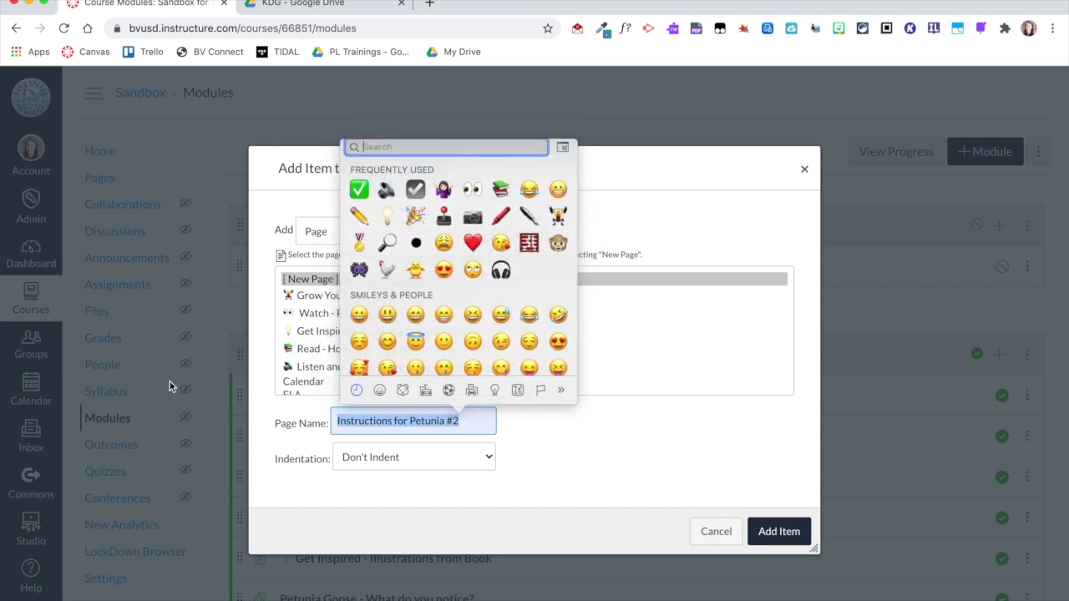
click(387, 191)
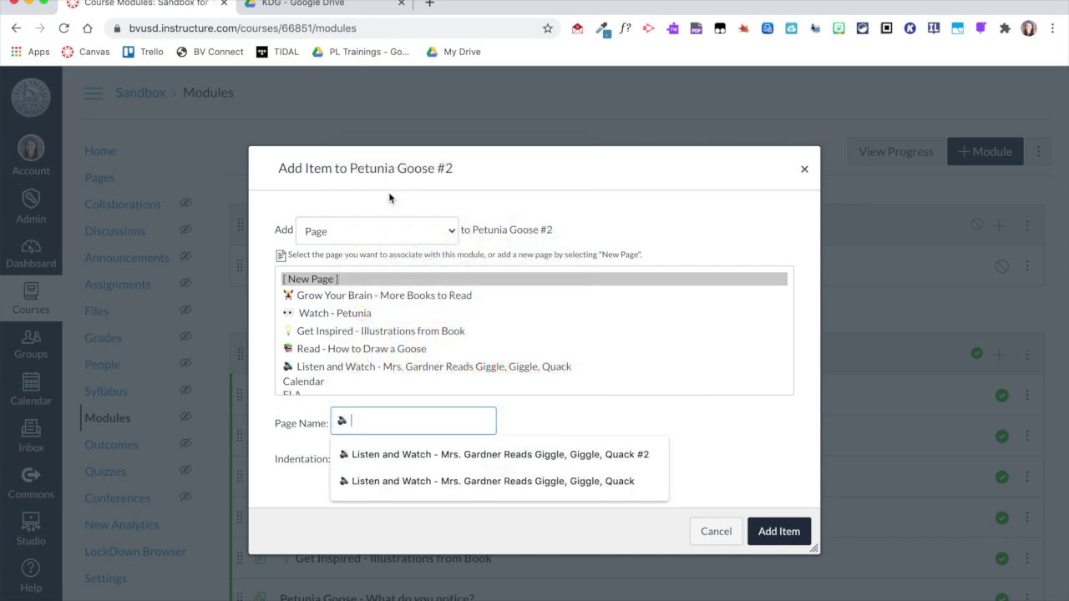
click(398, 454)
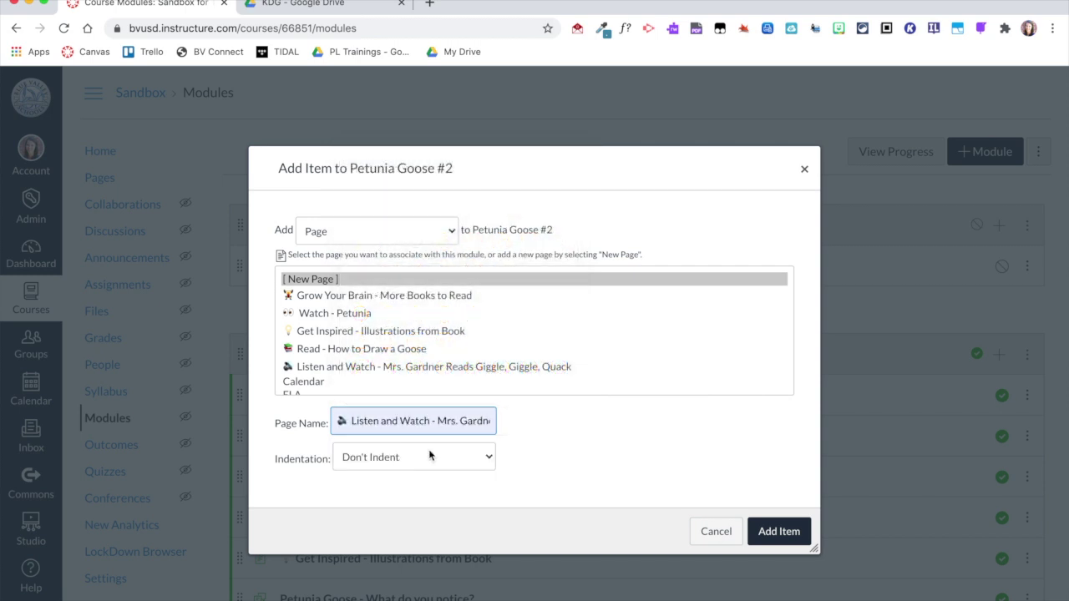
click(777, 529)
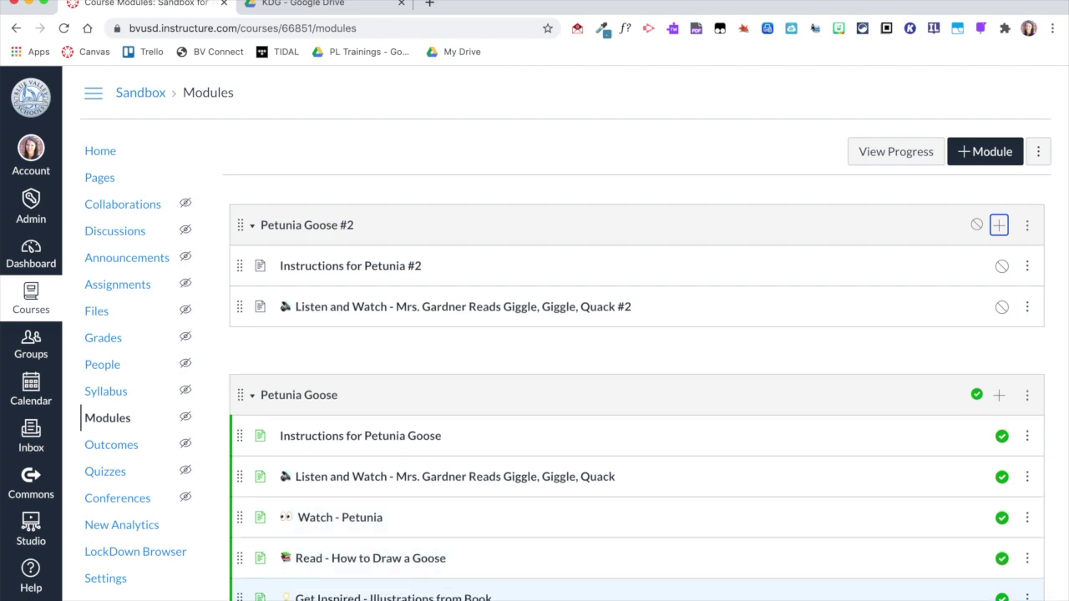
Add a new discussion topic named "Petunia Goose - What do you notice? #2" to the Petunia Goose #2 module
click(999, 227)
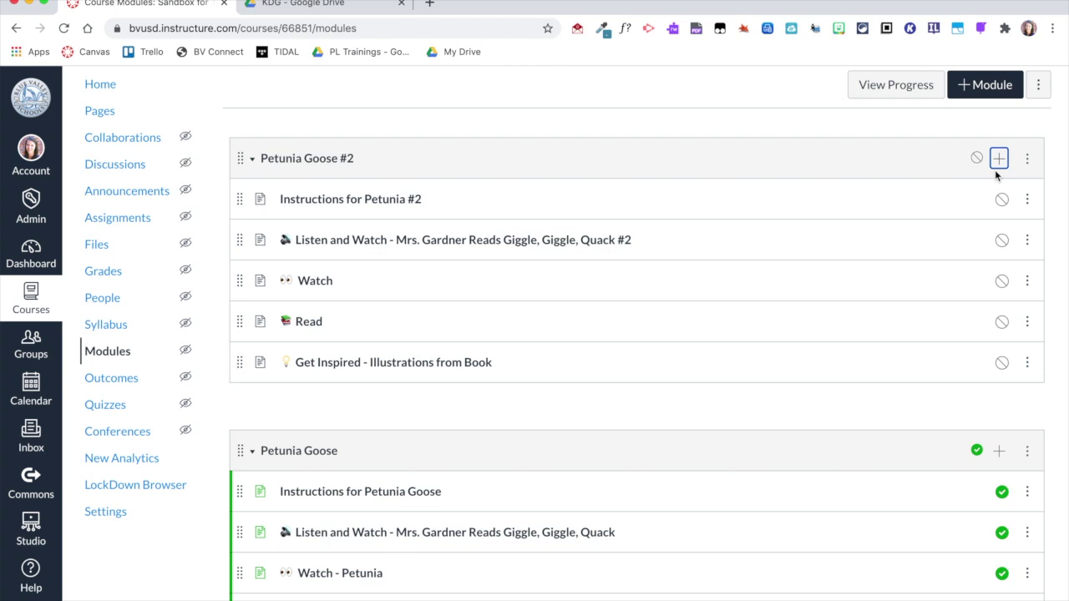
click(999, 158)
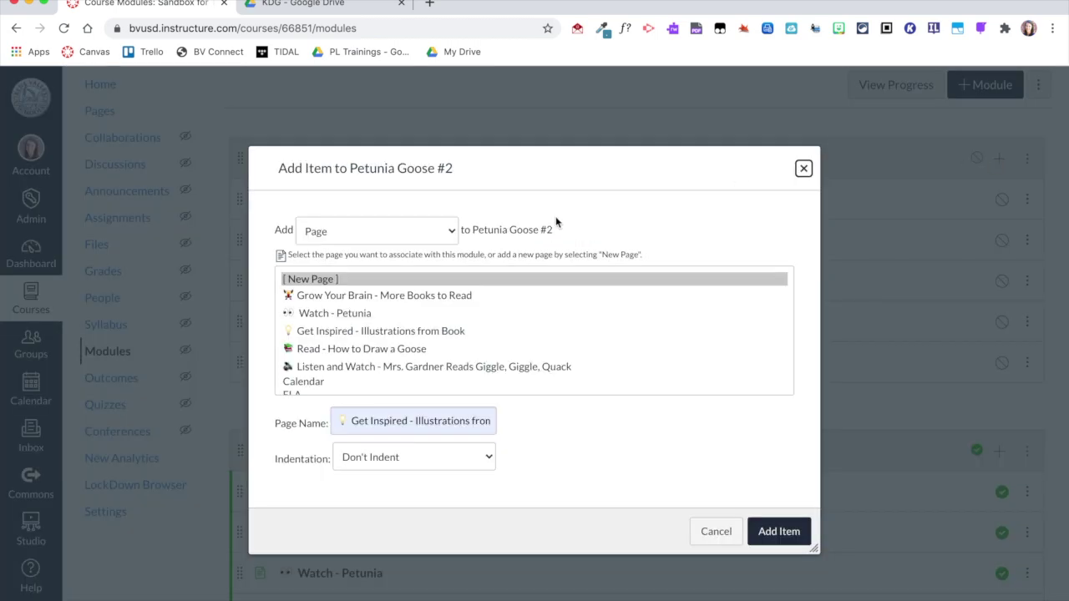
click(380, 231)
click(374, 245)
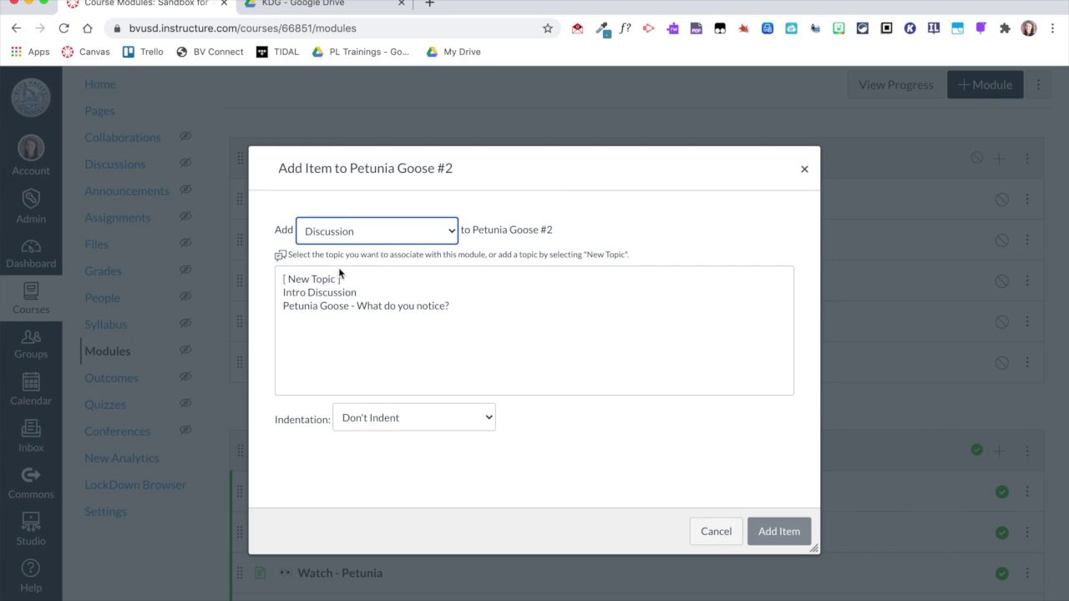
click(321, 283)
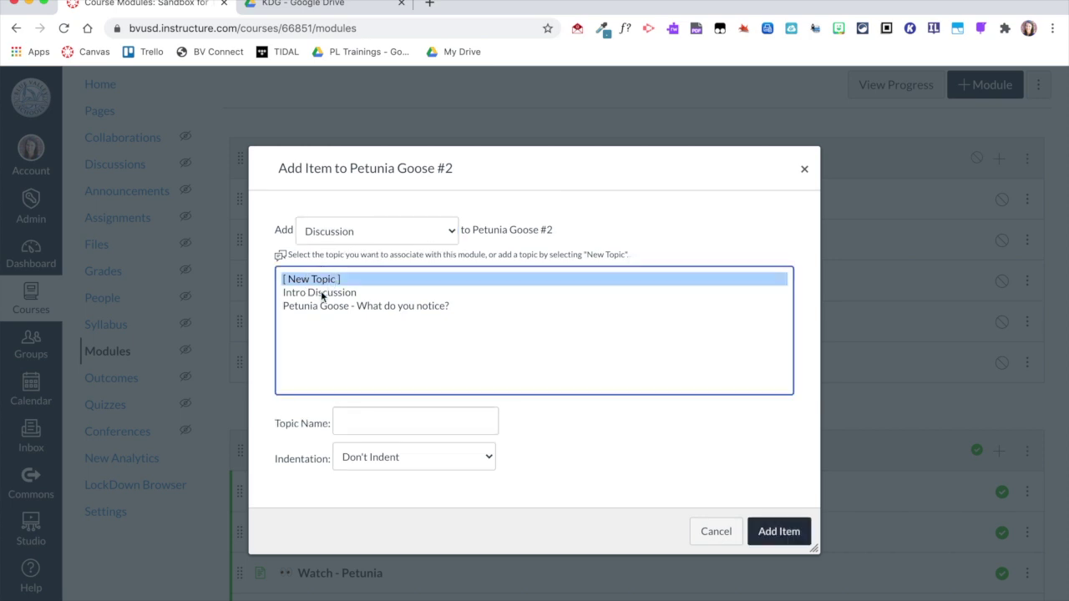
click(365, 424)
text(Petunia Goose - What do you notic)
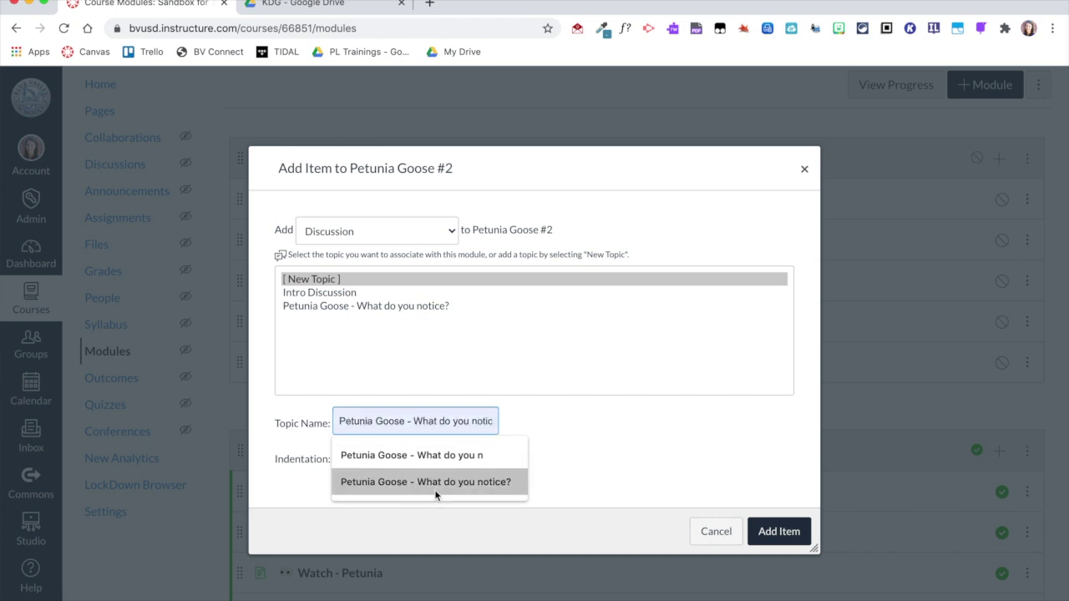
click(425, 481)
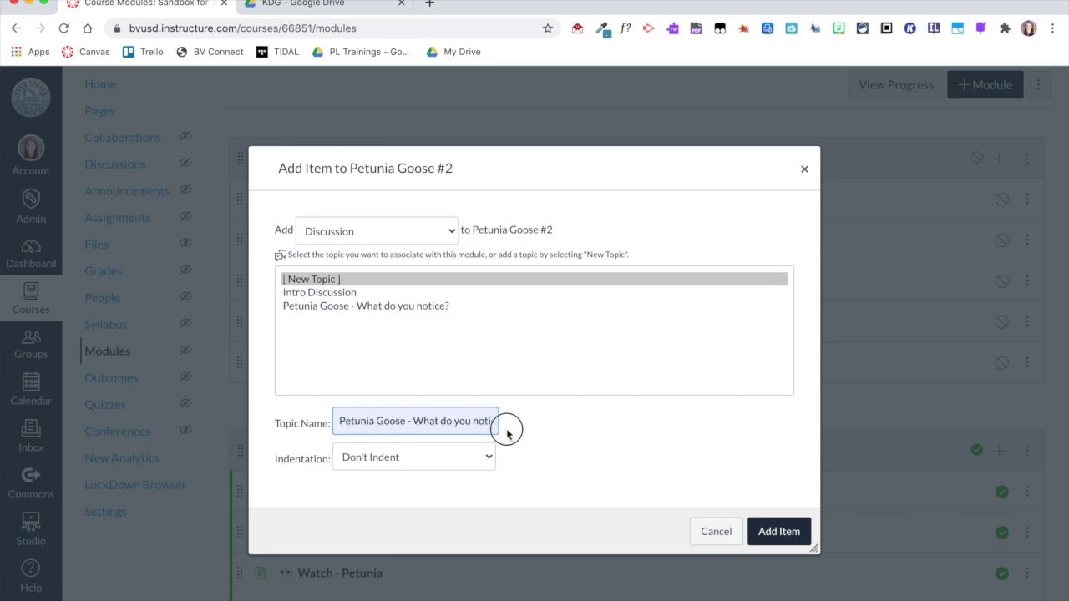
text(#2)
click(768, 538)
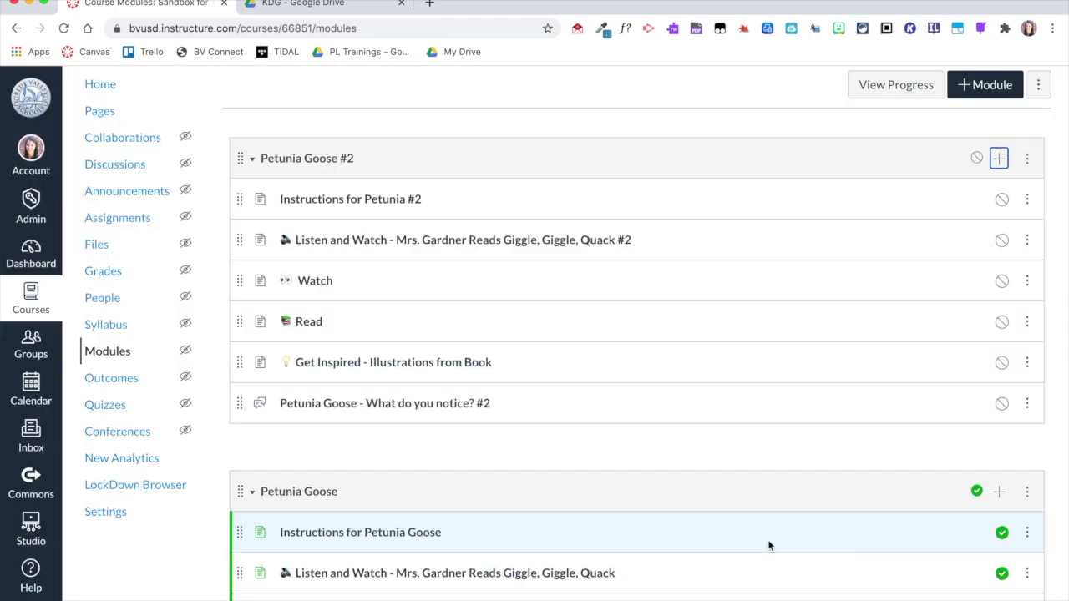
Add a new assignment named "✅ Draw Your Own Goose #2" to the Petunia Goose #2 module
scroll(768, 545, down, 1)
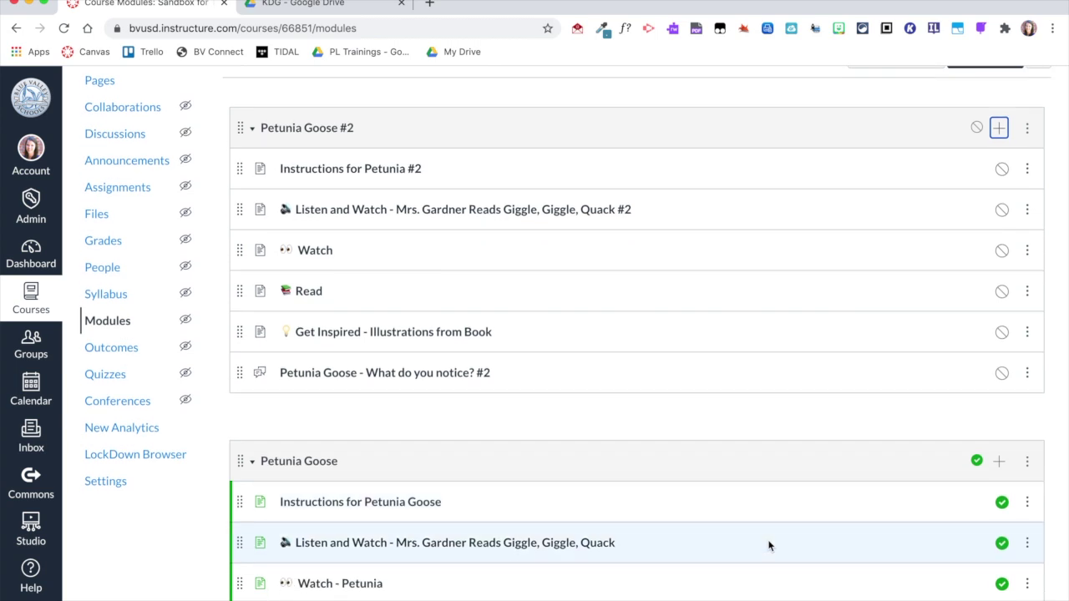
click(999, 130)
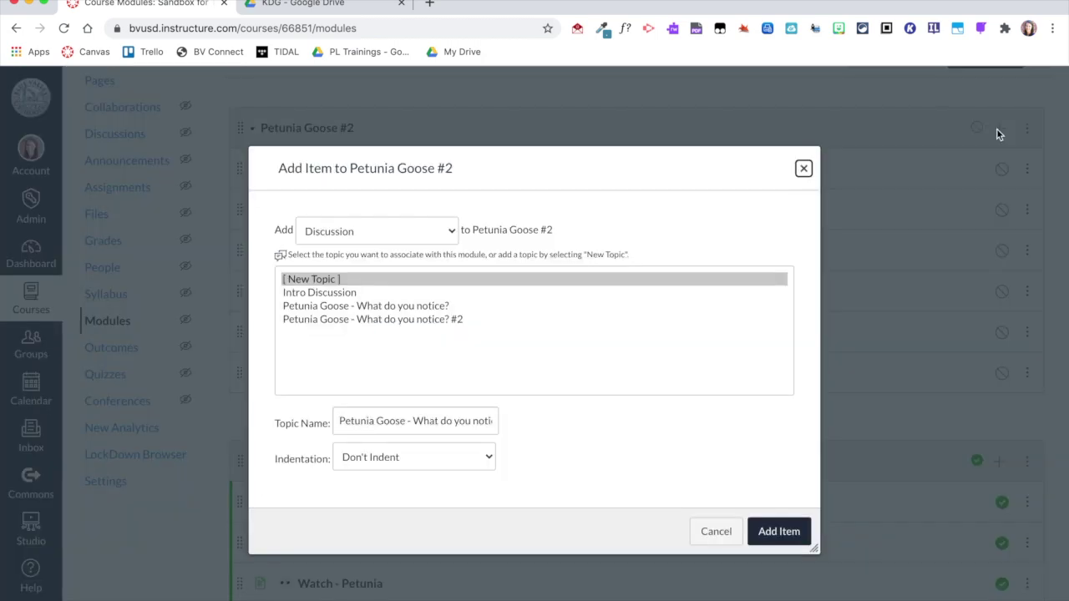
click(370, 231)
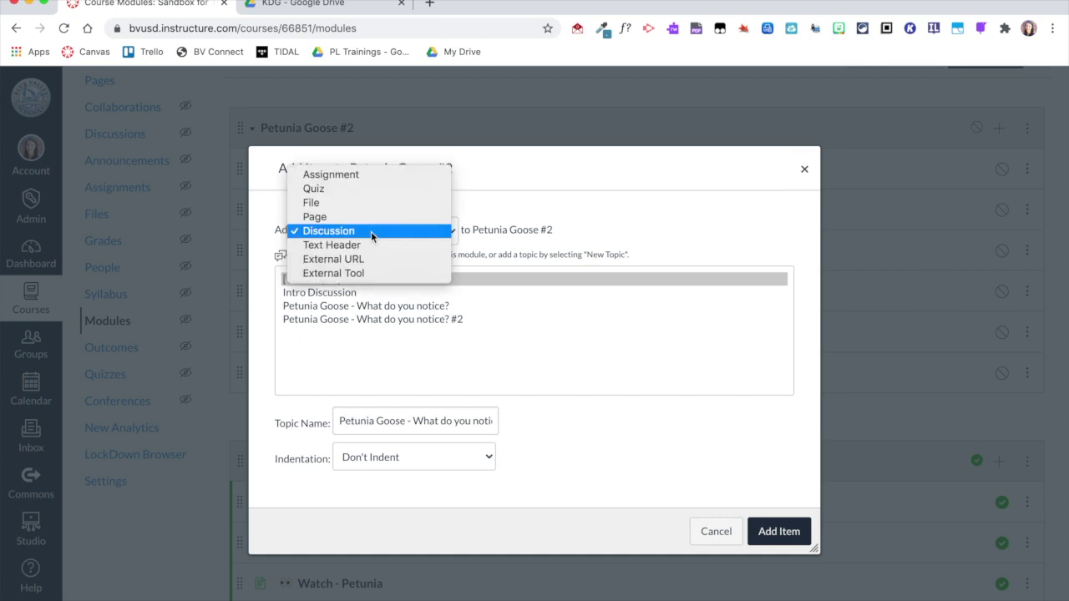
click(367, 173)
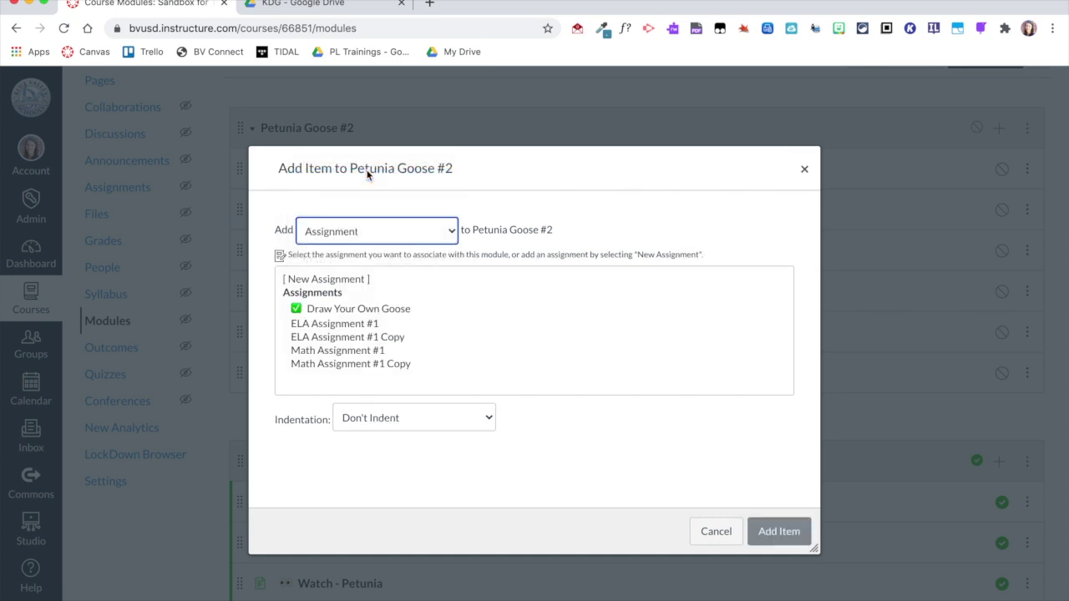
click(335, 282)
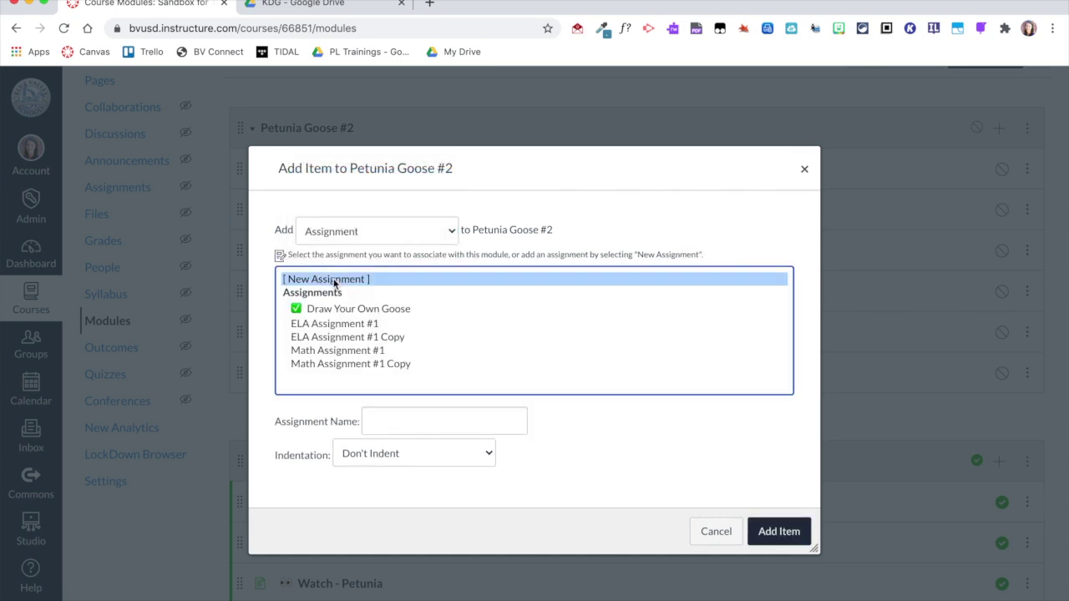
click(397, 420)
key(ctrl+super+space)
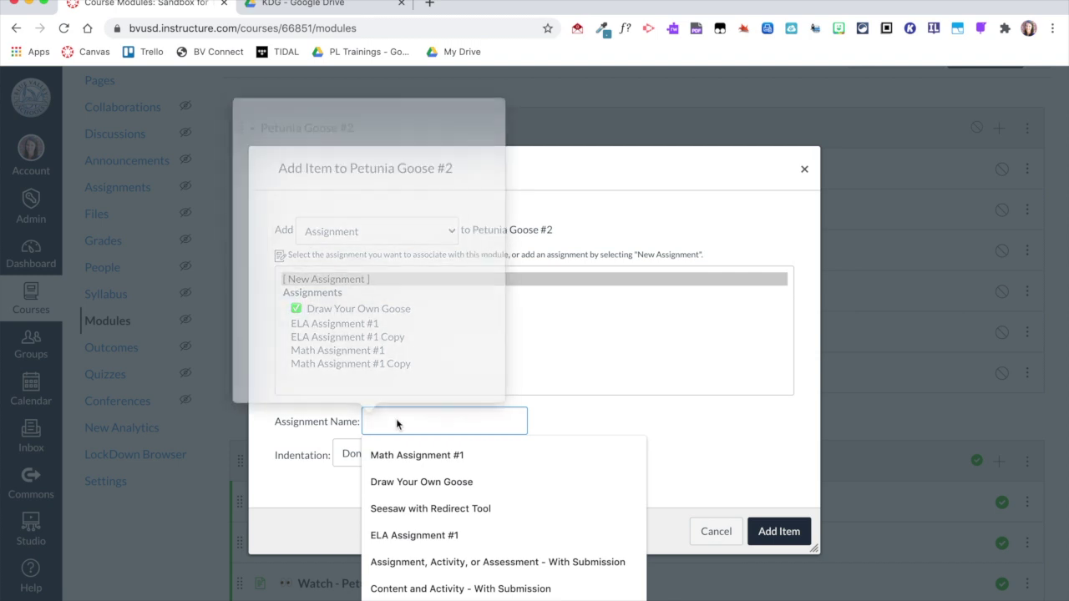
click(273, 195)
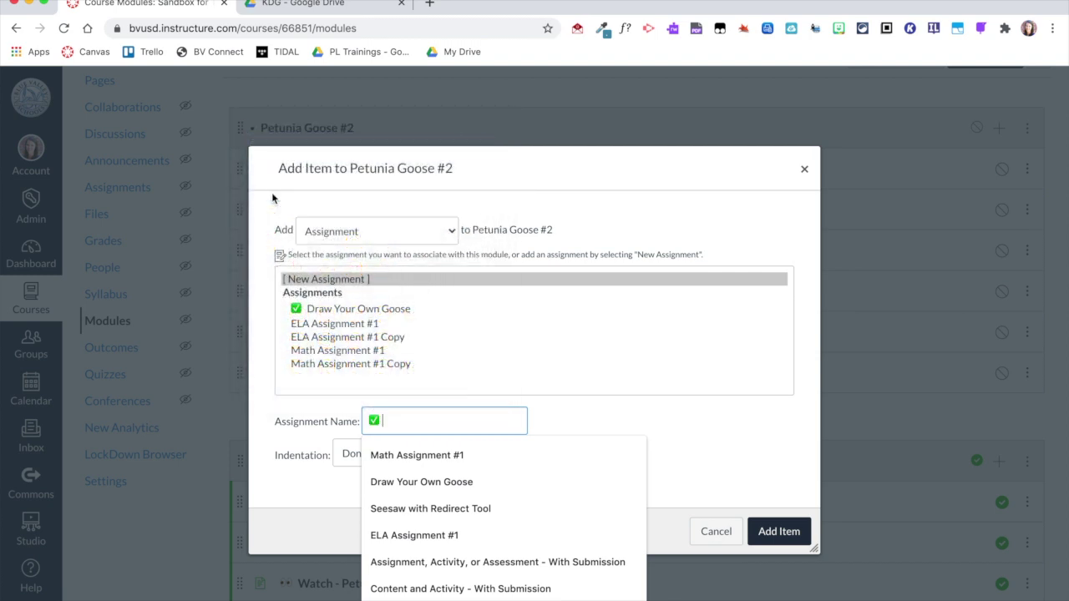
text(Draw Your O)
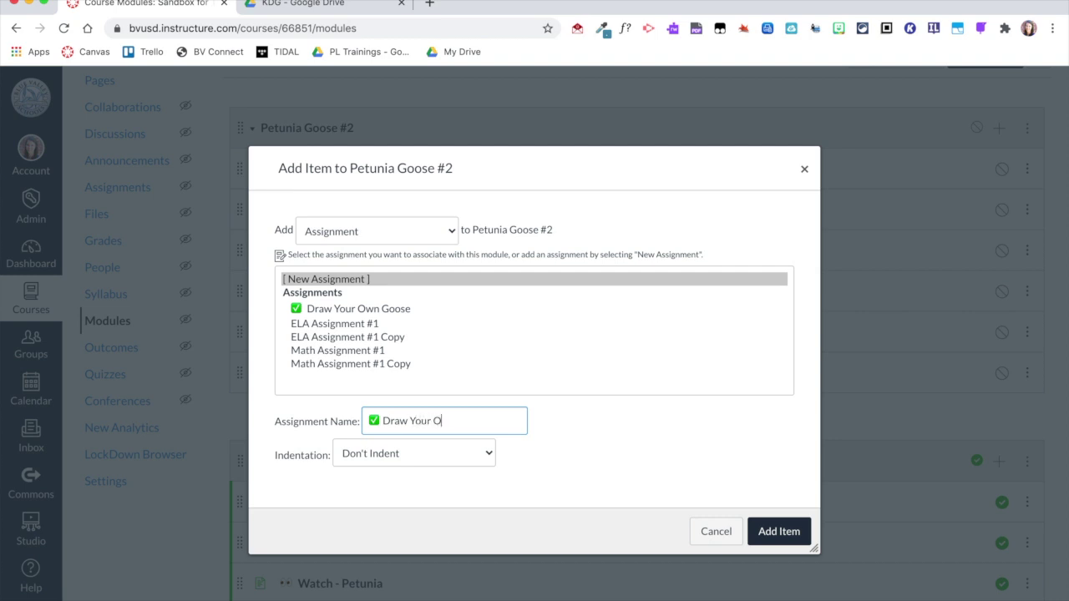
text(wn Goose #2)
click(761, 533)
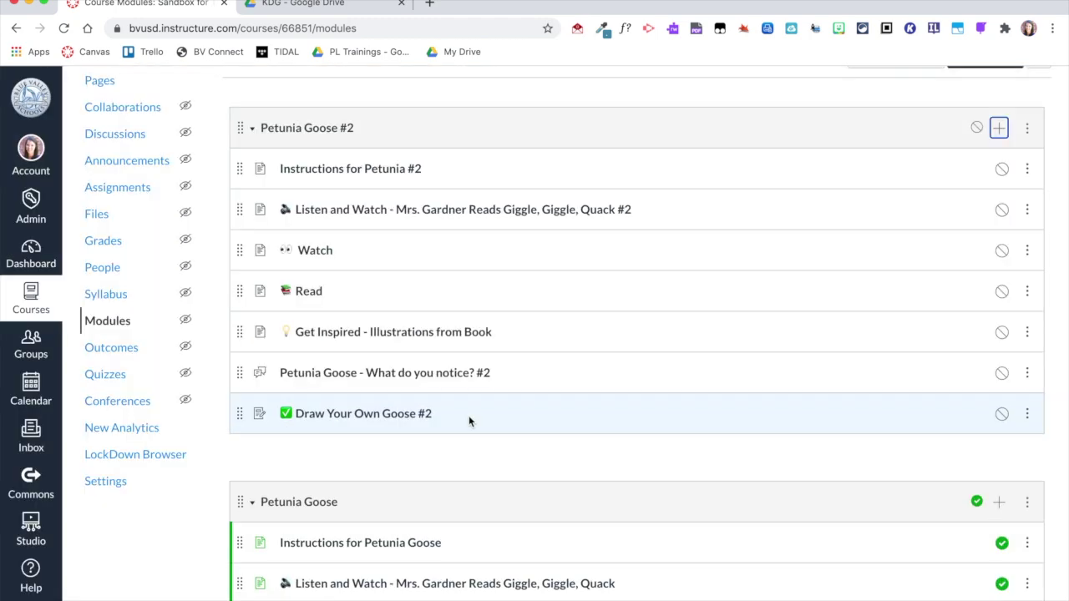
Add a new page named "Grow Your Brain - More Books to Read #2", starting with a weightlifter emoji, to the Petunia Goose #2 module
scroll(470, 420, down, 3)
scroll(470, 421, down, 2)
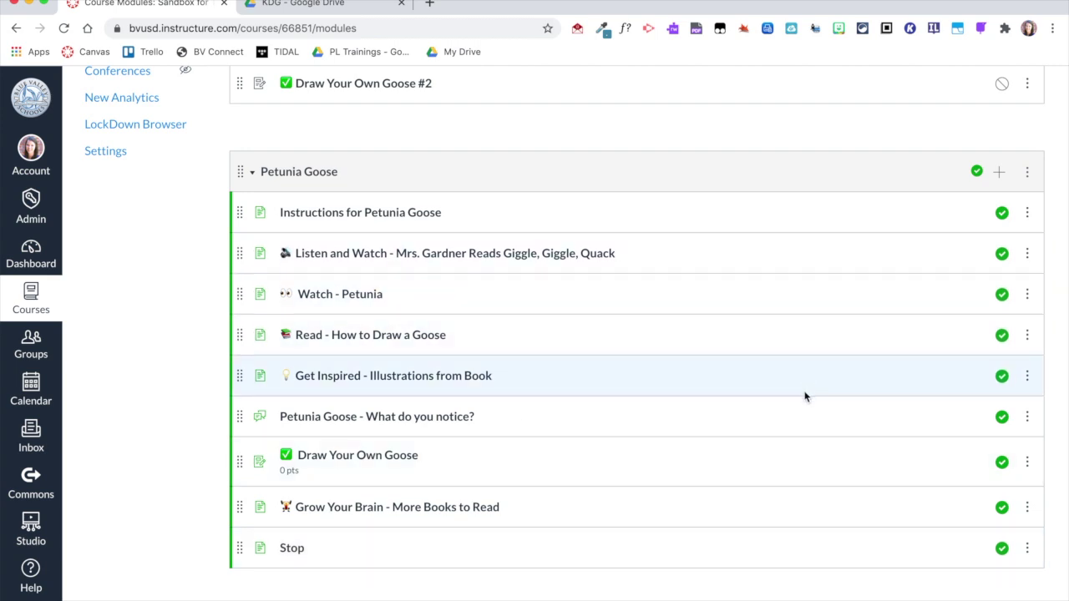
scroll(804, 445, up, 5)
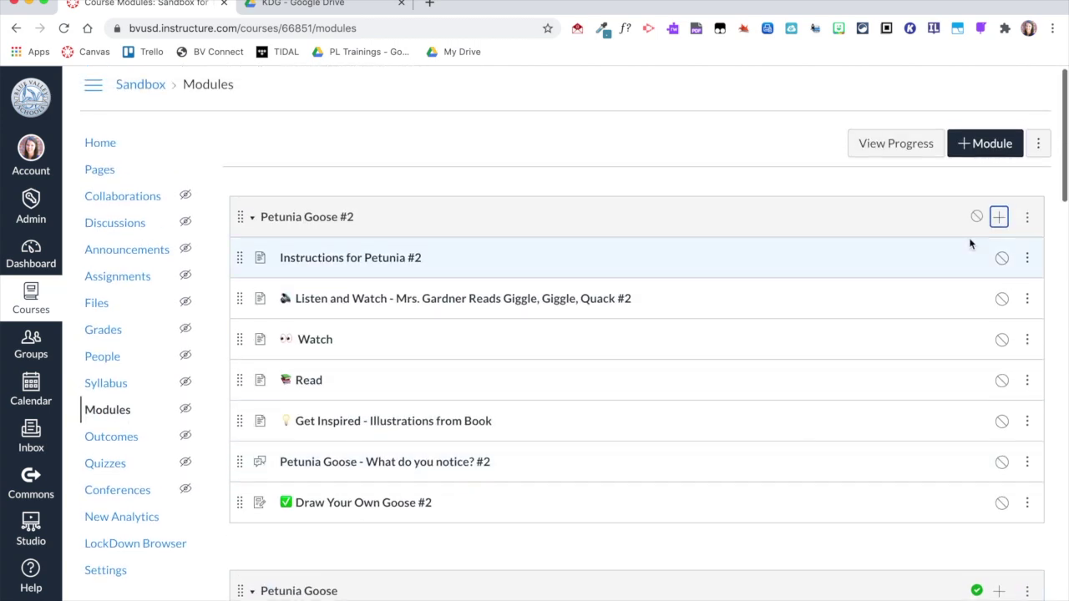
click(998, 216)
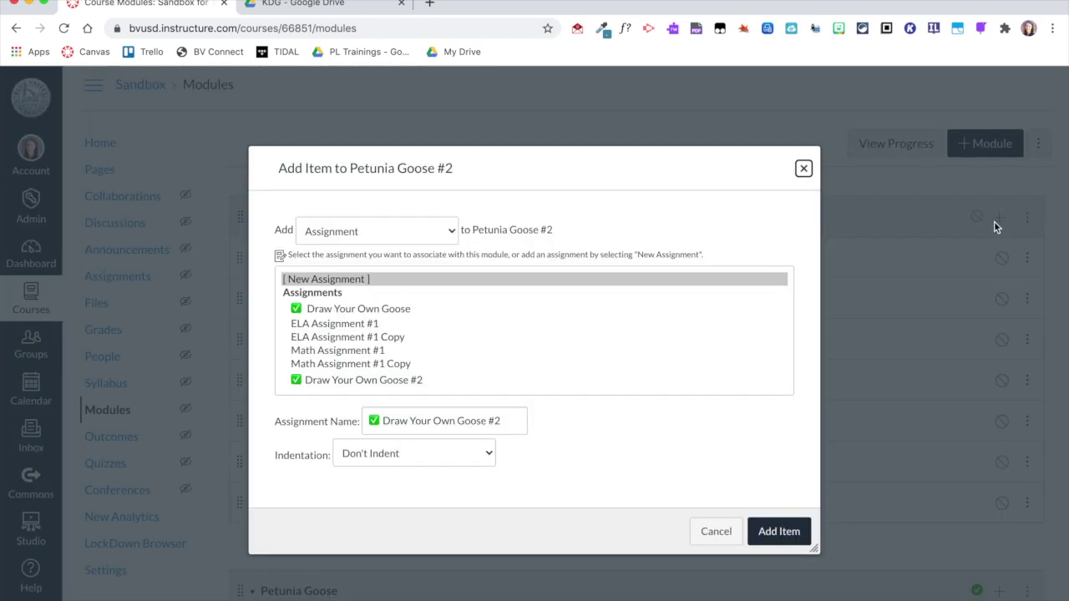
click(347, 231)
click(344, 274)
click(345, 421)
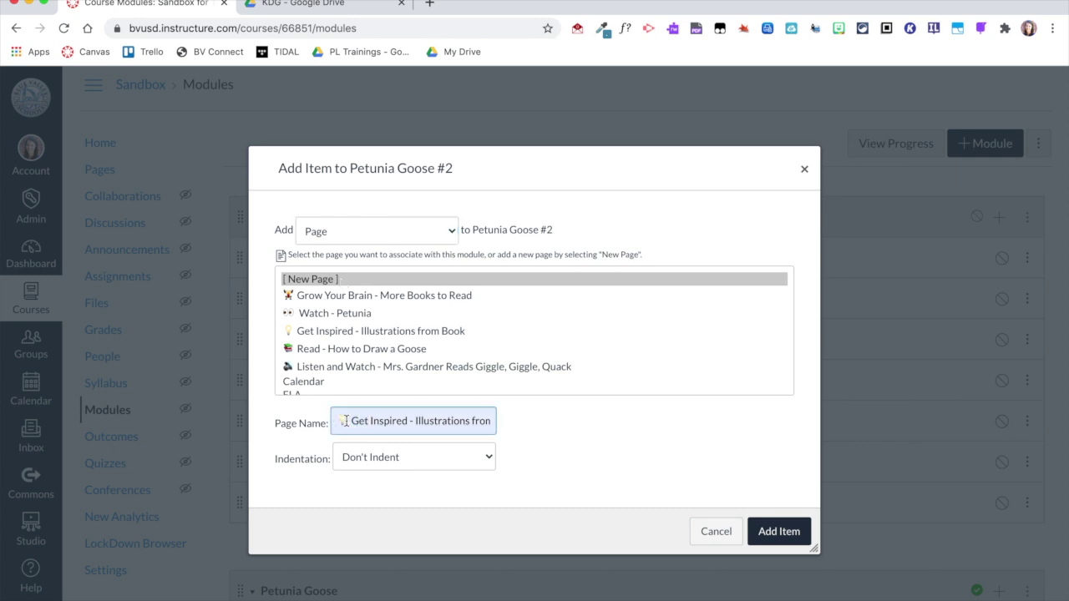
triple_click(345, 421)
key(ctrl+super+space)
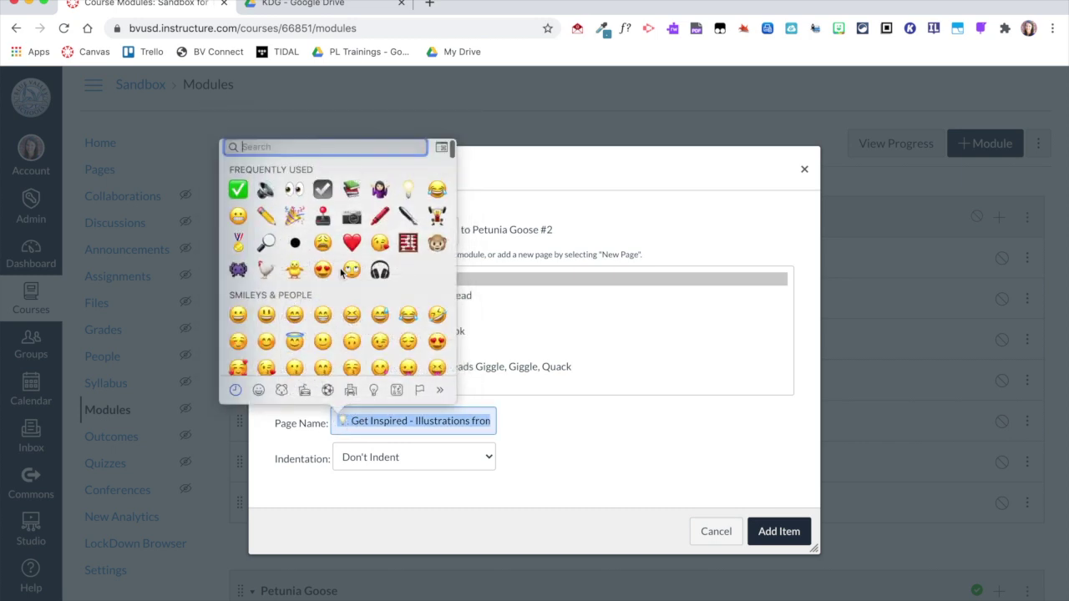
click(436, 215)
click(422, 451)
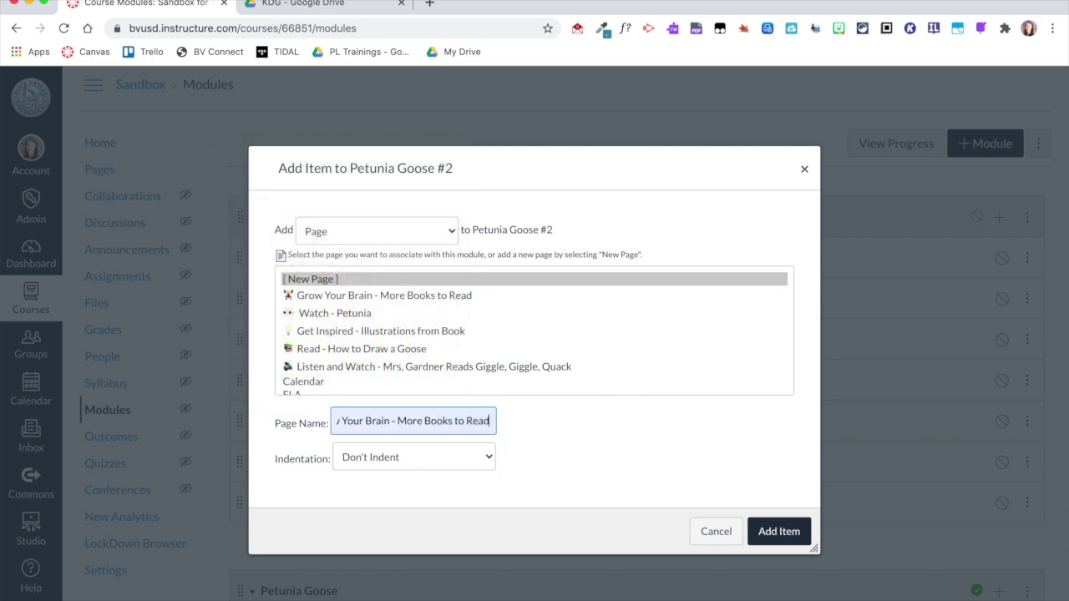
text(#2)
click(789, 531)
Add the existing "Stop" page to the end of the Petunia Goose #2 module
click(999, 218)
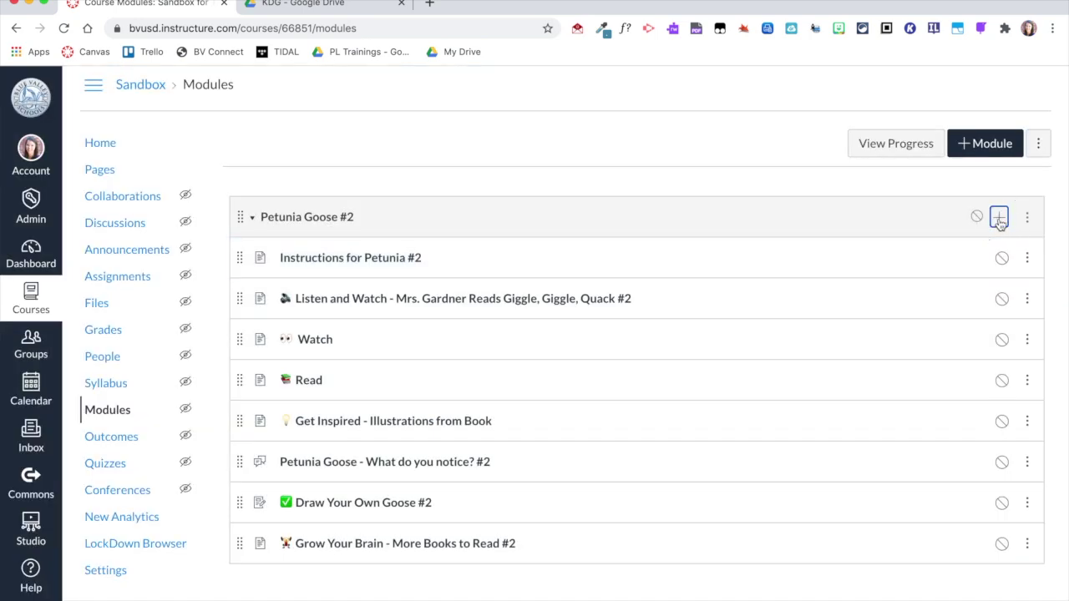
scroll(328, 350, down, 10)
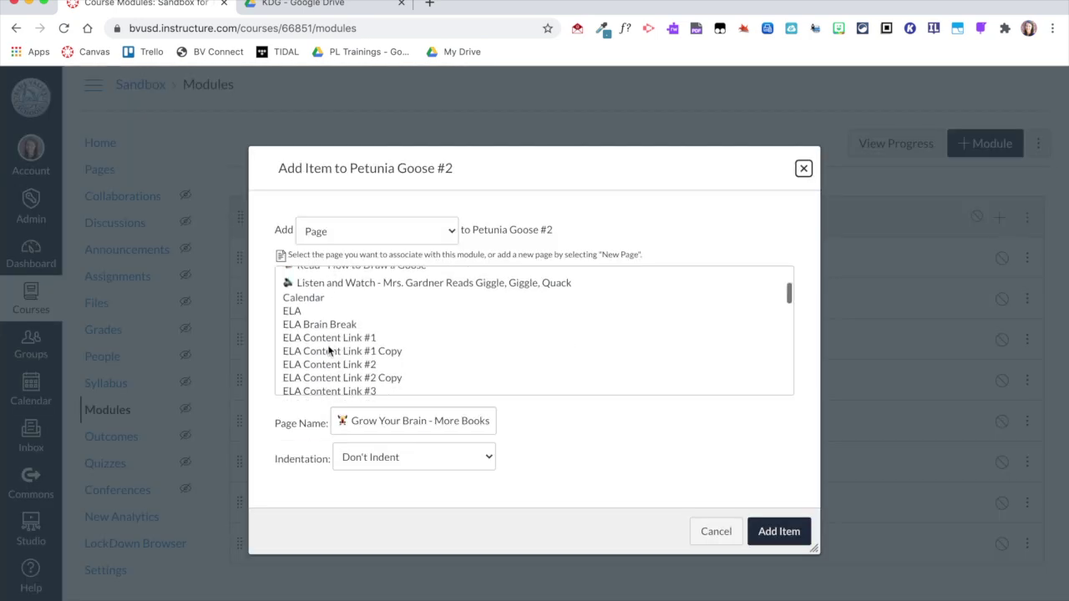
scroll(329, 350, down, 4)
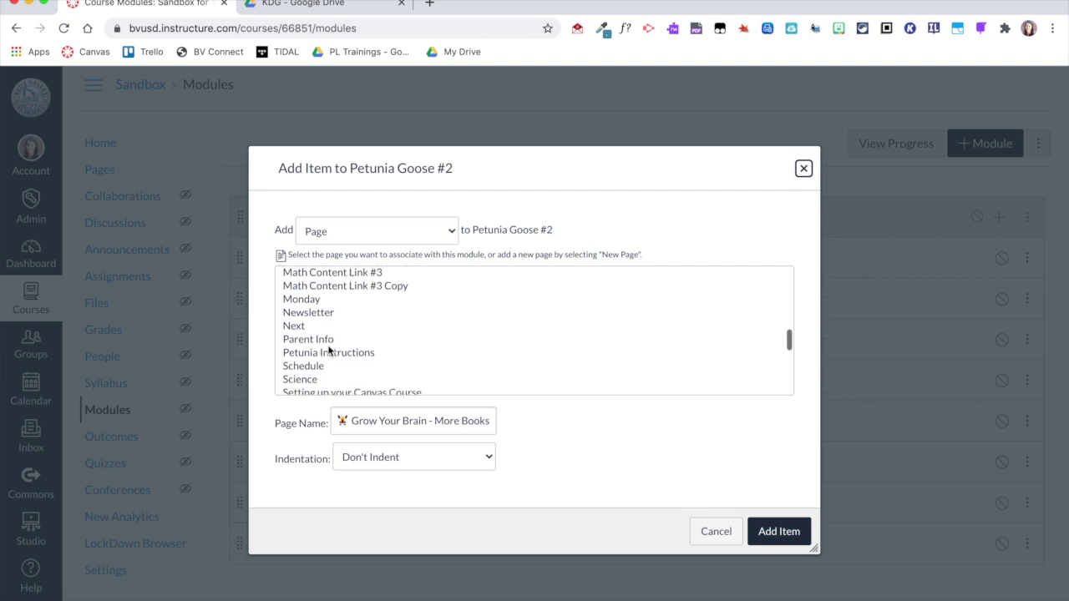
click(305, 347)
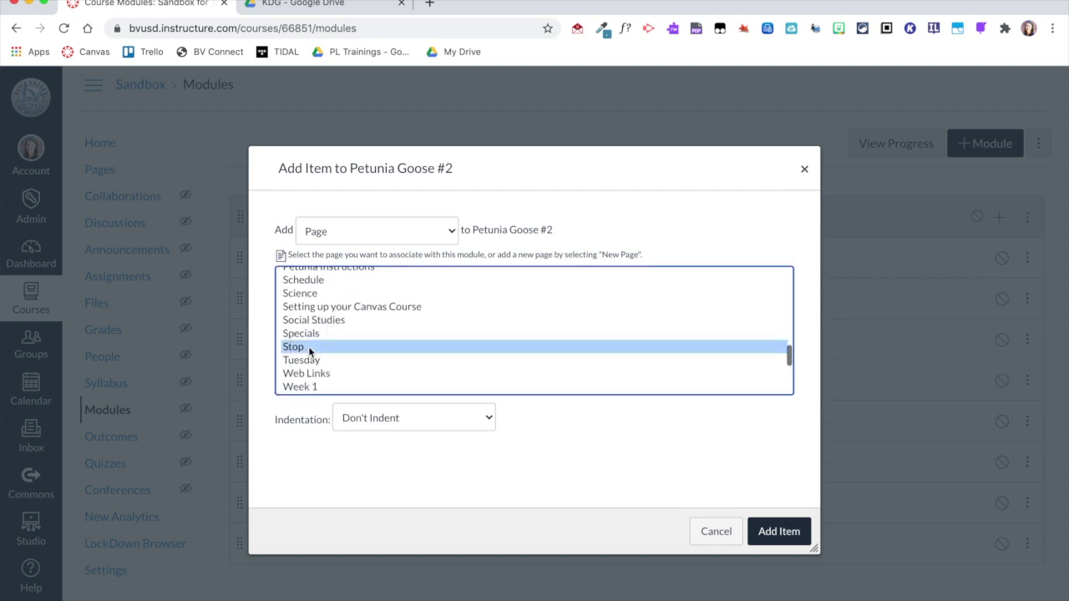
click(778, 533)
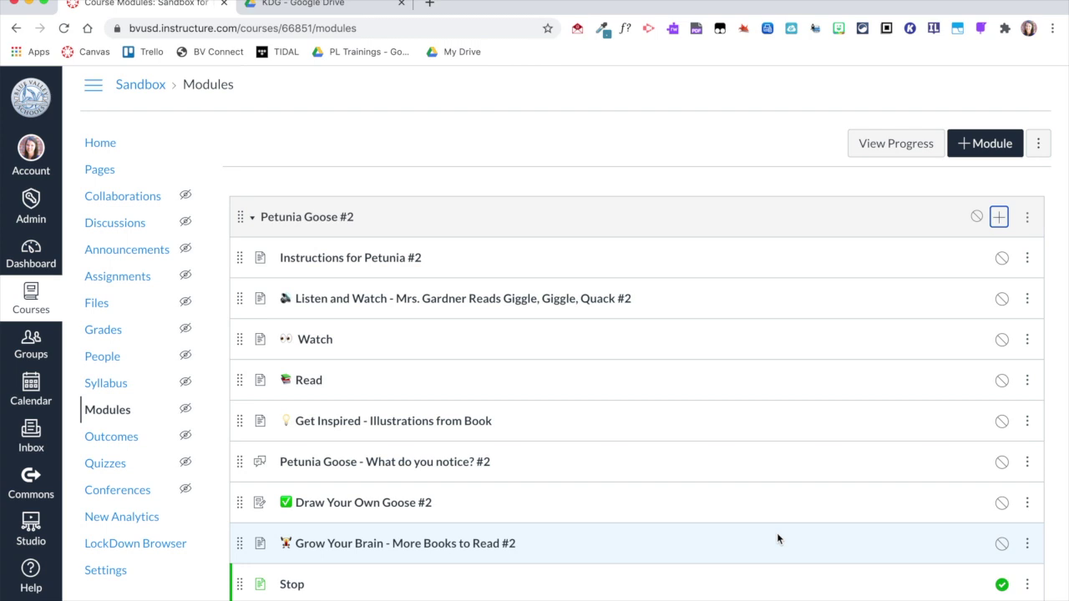
Fill the "Instructions for Petunia #2" page with a numbered six-step emoji list, from the read-aloud to the final goose illustration, and save it
scroll(295, 522, down, 7)
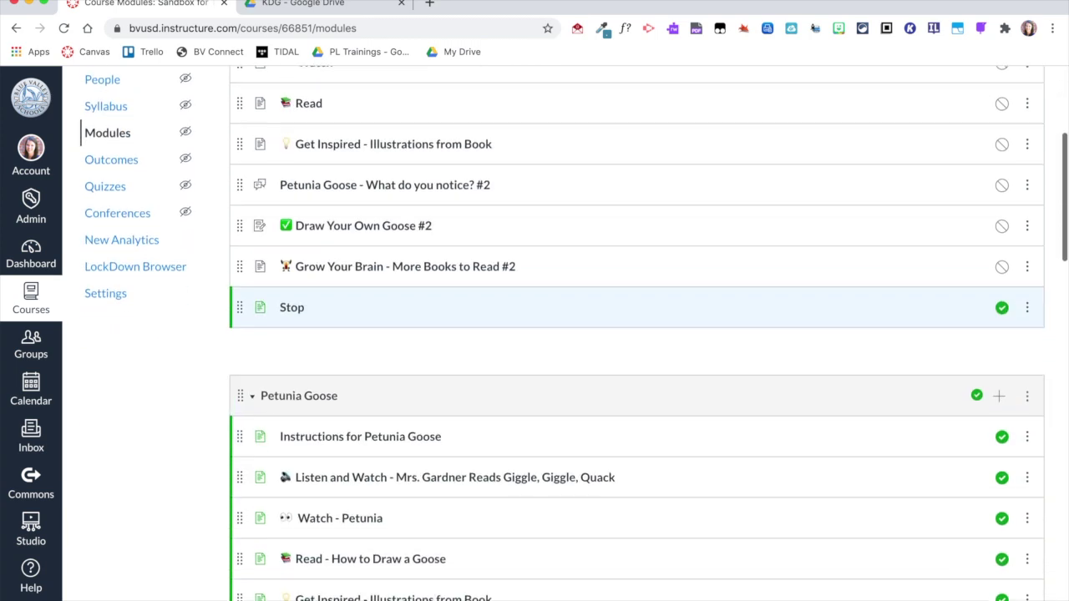
scroll(399, 501, up, 7)
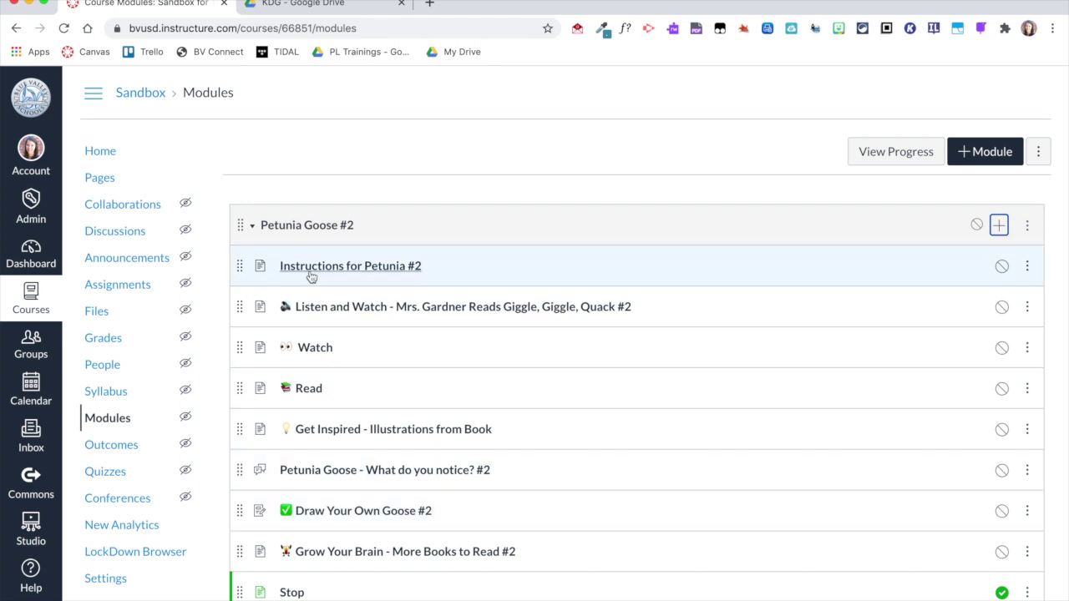
click(310, 276)
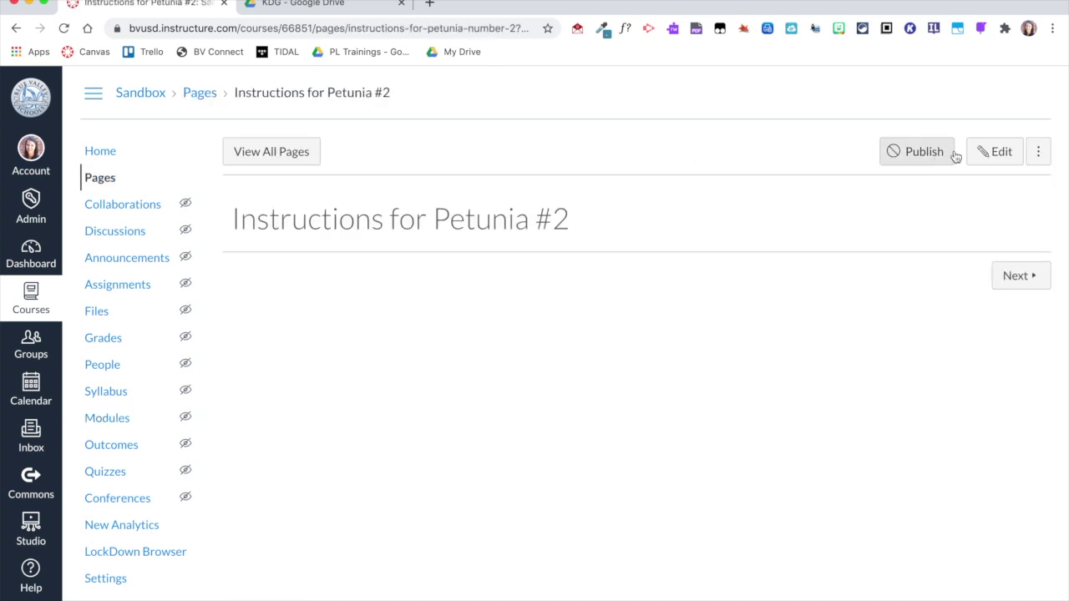
click(982, 153)
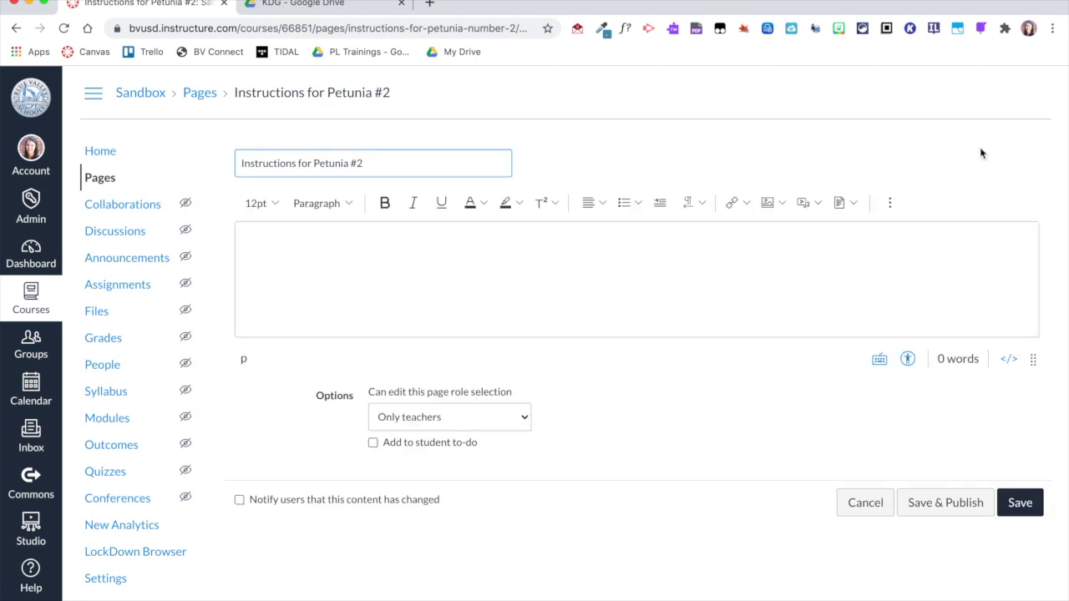
click(450, 265)
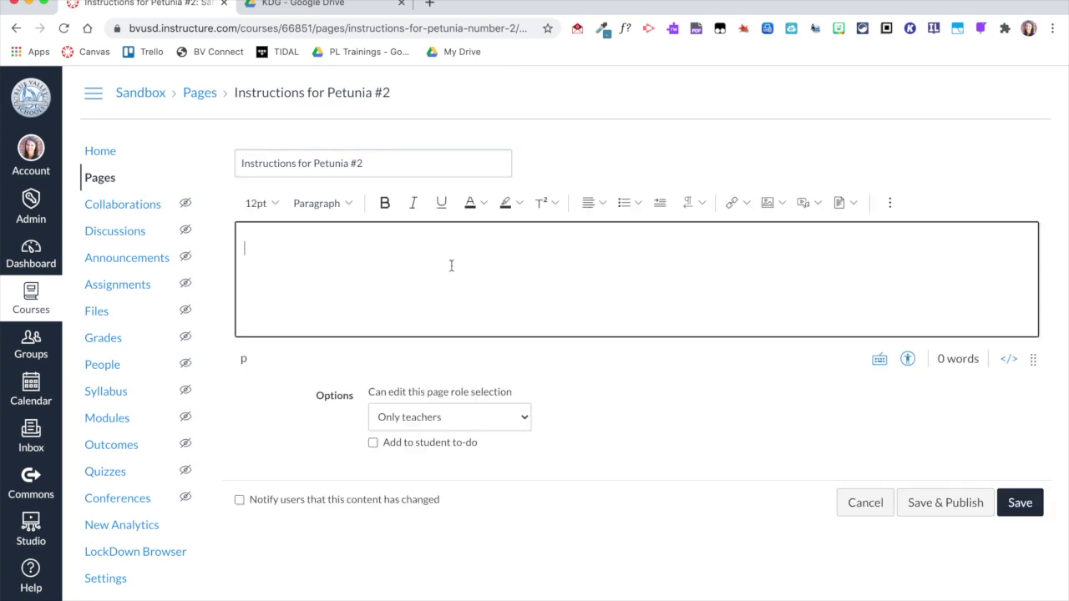
text(🔈 Listen and Watch Mrs. Gardner Reads Giggle, Giggle, Quack. 👀 Watch the book Petunia. 📚 Read the How to Draw a Goose. 💡 Get Inspired by the Illustrations. ✏ Practice Drawing a Goose. ✅ Create a Final Illustration of a Goose and Friends.)
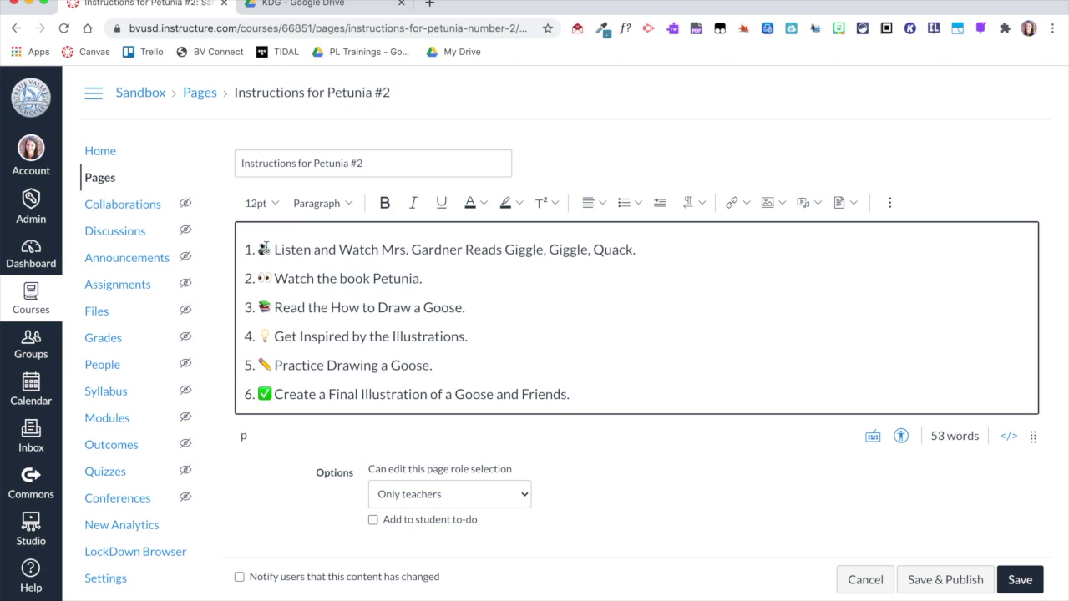
click(1020, 579)
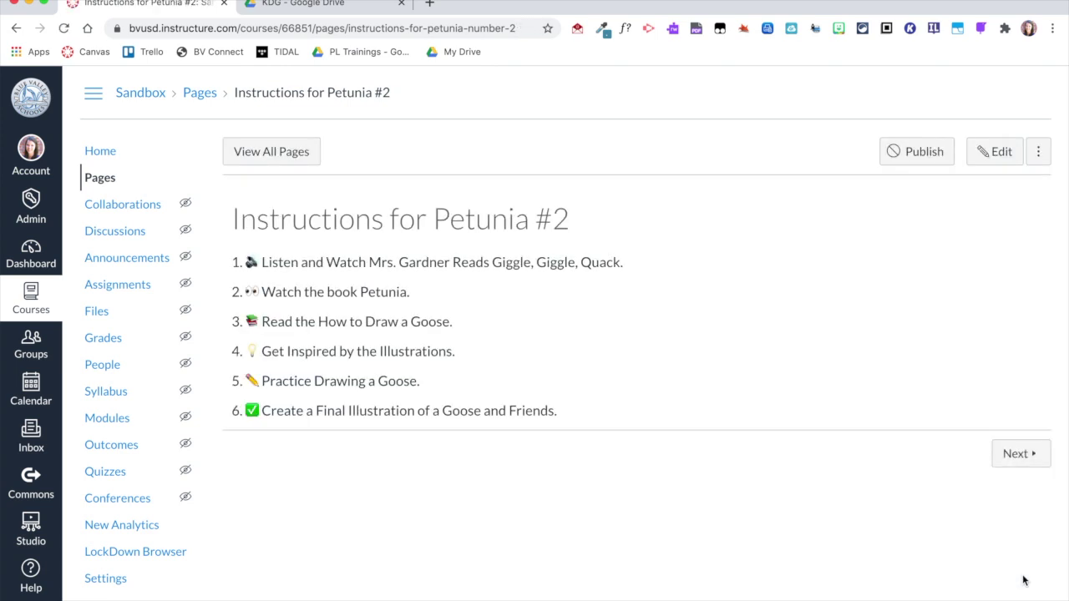
Open the "Listen and Watch" Giggle, Giggle, Quack #2 page for editing and save it with an empty body
click(1028, 463)
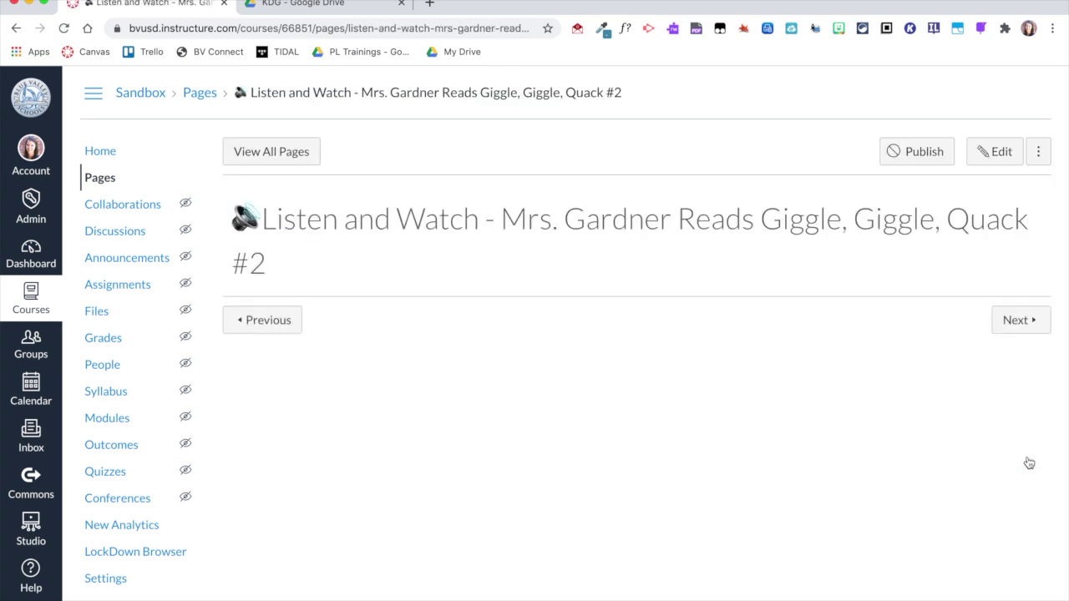
click(995, 151)
click(524, 281)
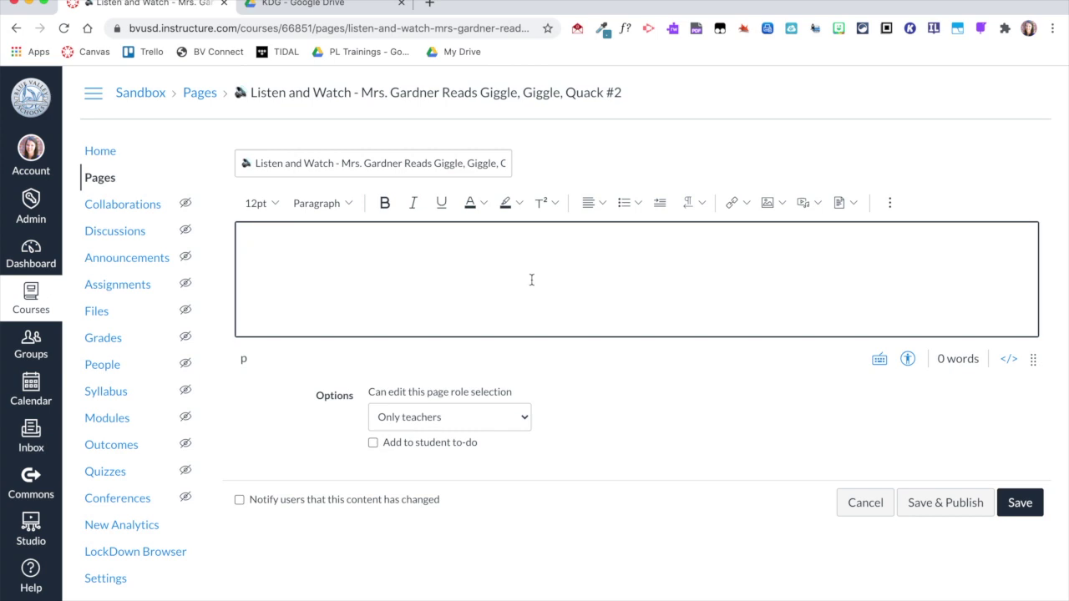
click(1024, 511)
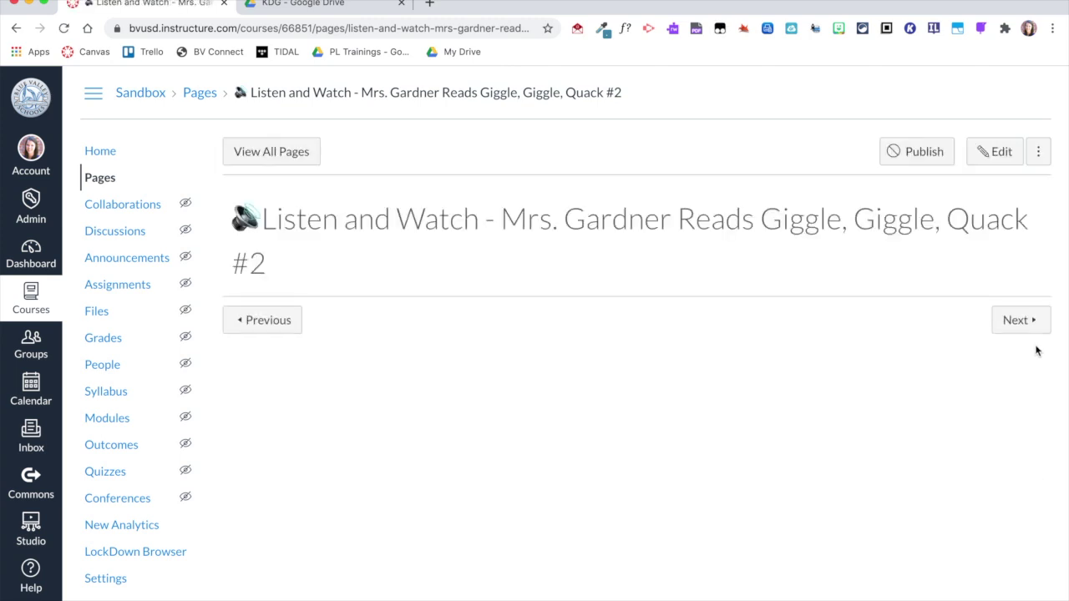
Insert a 2x2 table into the body of the "Petunia Goose - What do you notice? #2" discussion
click(1021, 322)
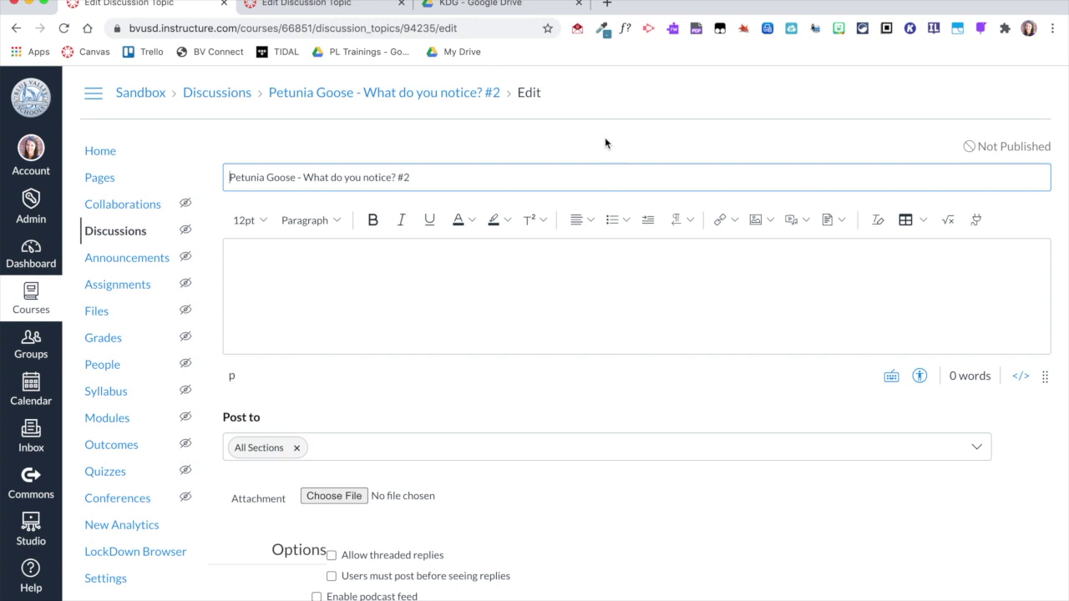
click(280, 269)
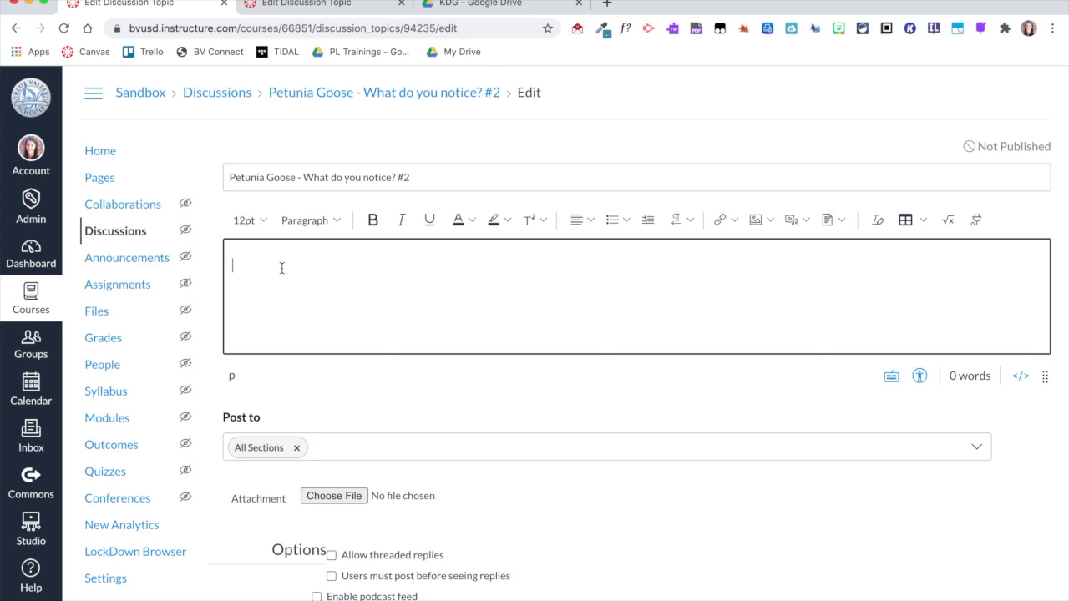
click(906, 222)
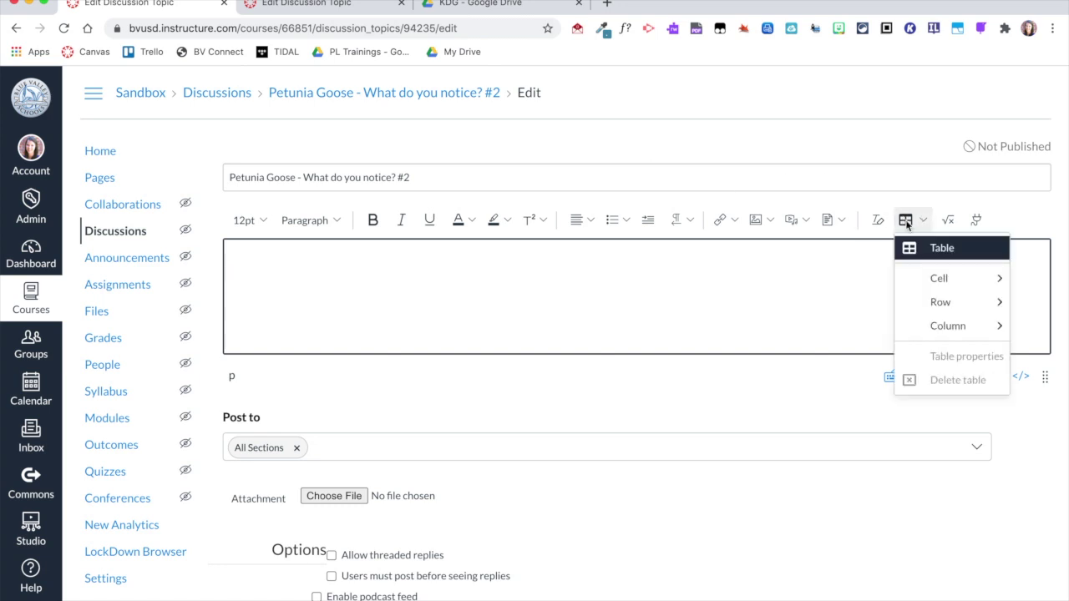
mouse_move(927, 248)
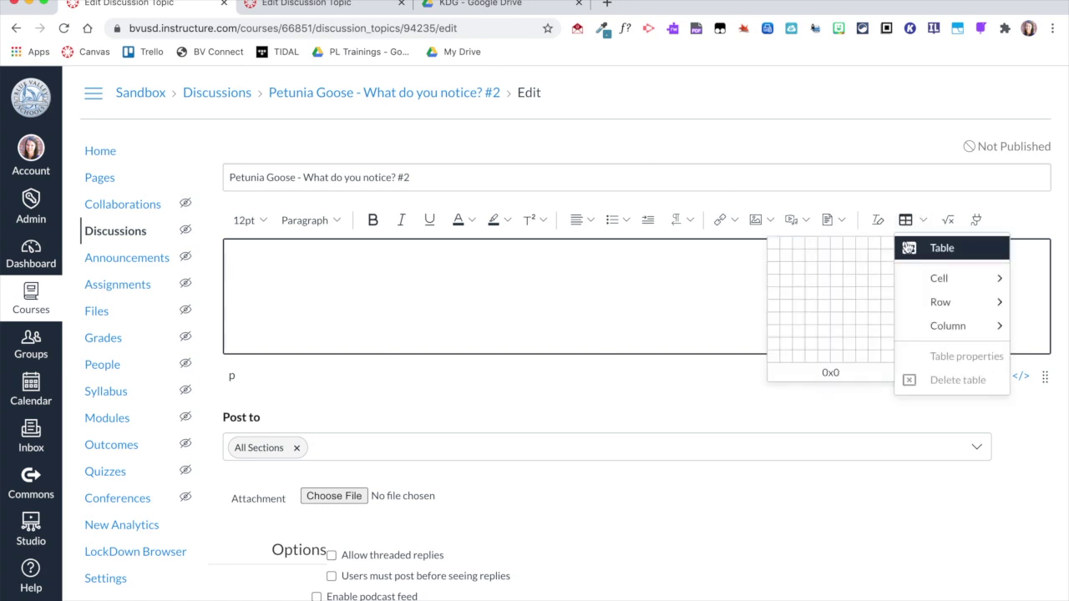
click(784, 258)
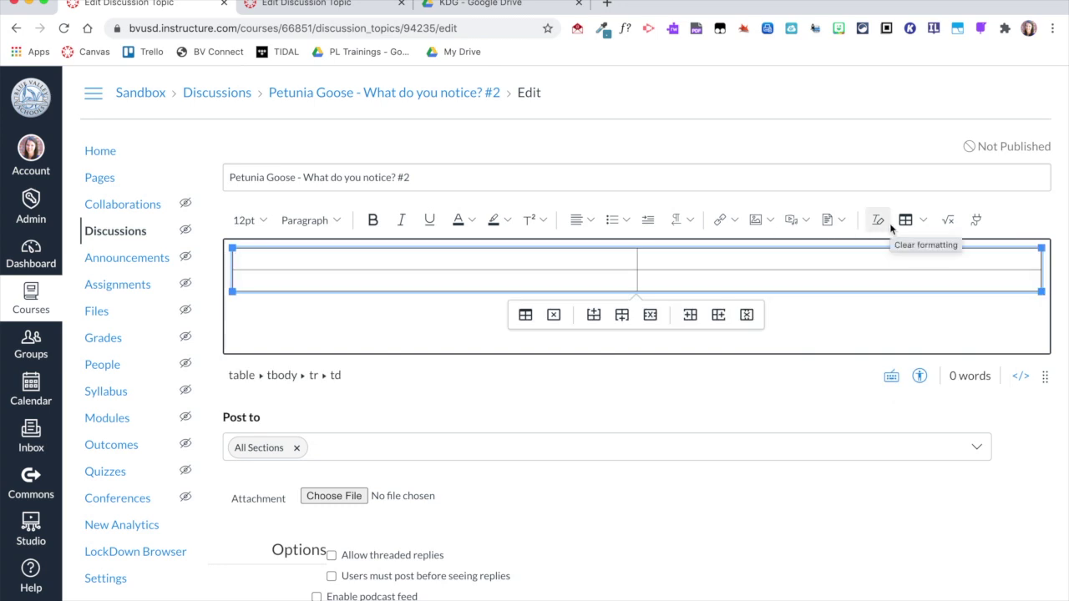
Embed the Petunia Goose illustrations from Google Apps into the table cells, beginning with "Resource 2 - Petunia Goose.png" in the first cell
click(976, 220)
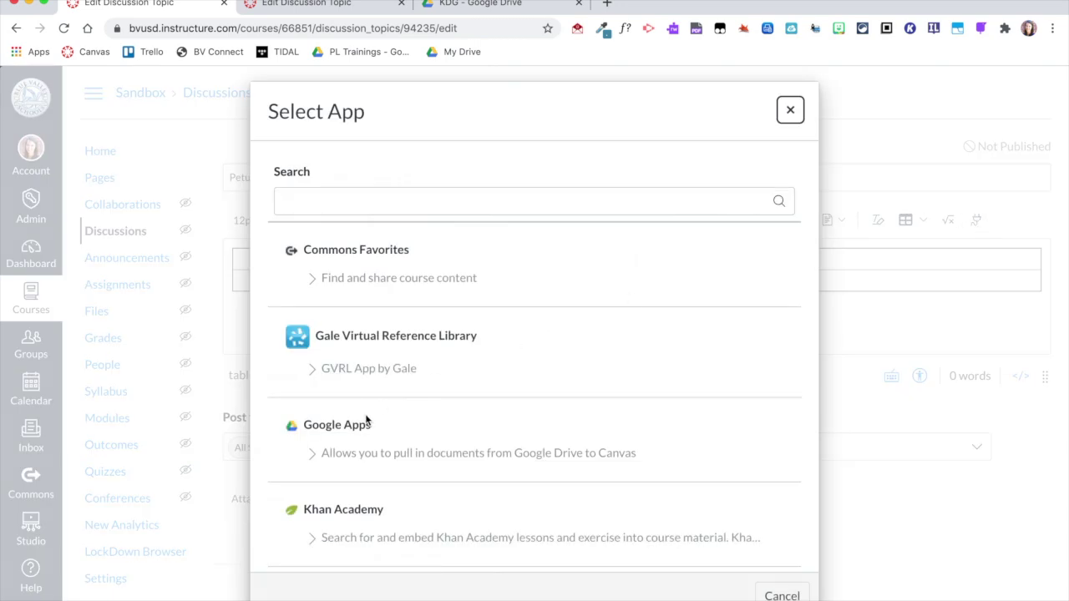
click(337, 425)
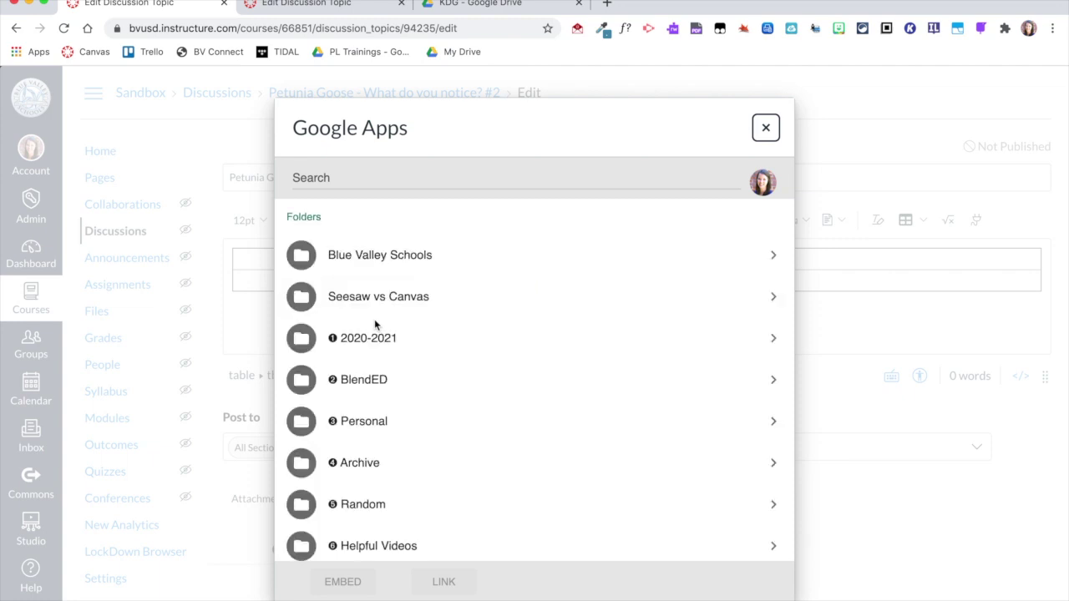
click(344, 180)
text(petunia)
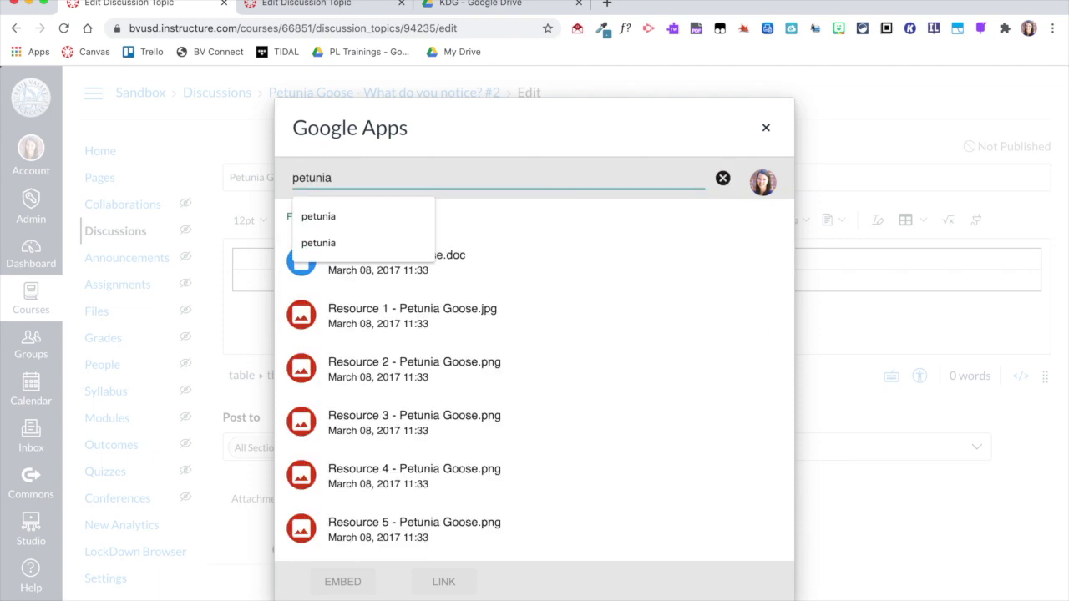
click(386, 377)
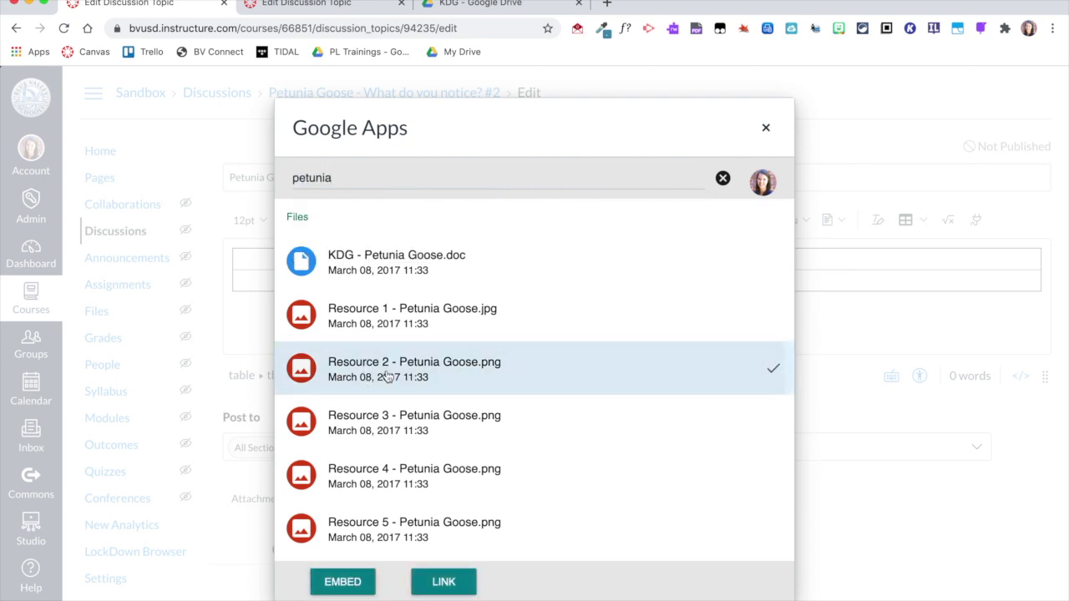
click(341, 581)
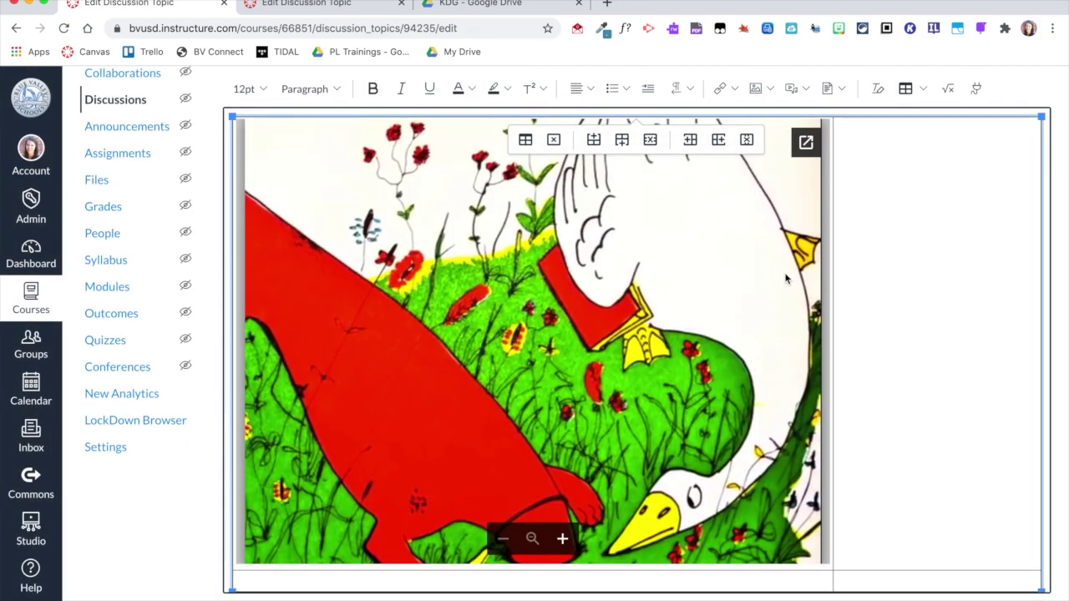
click(975, 88)
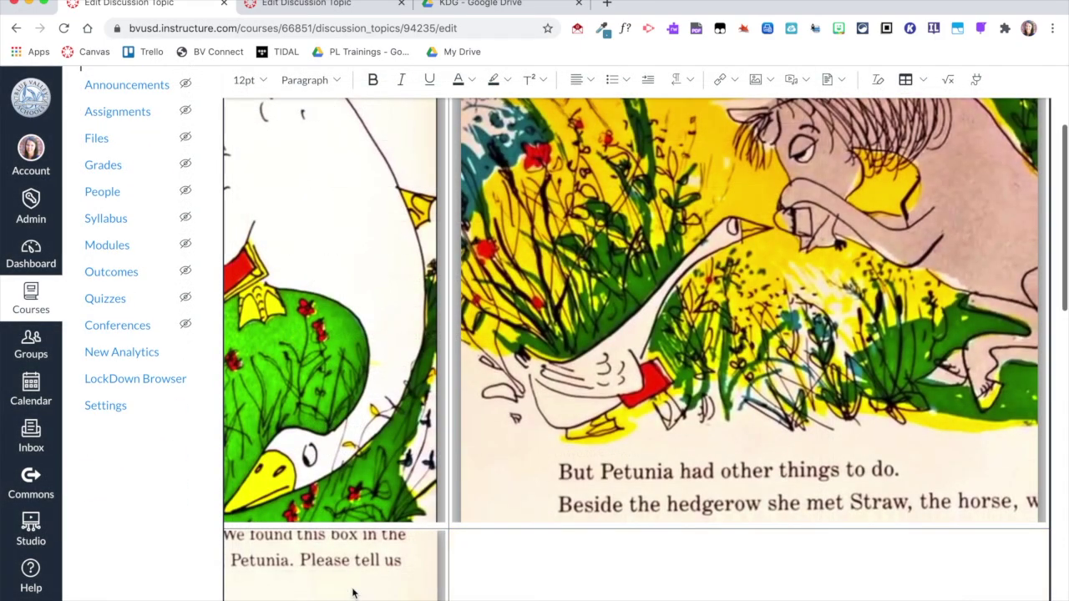
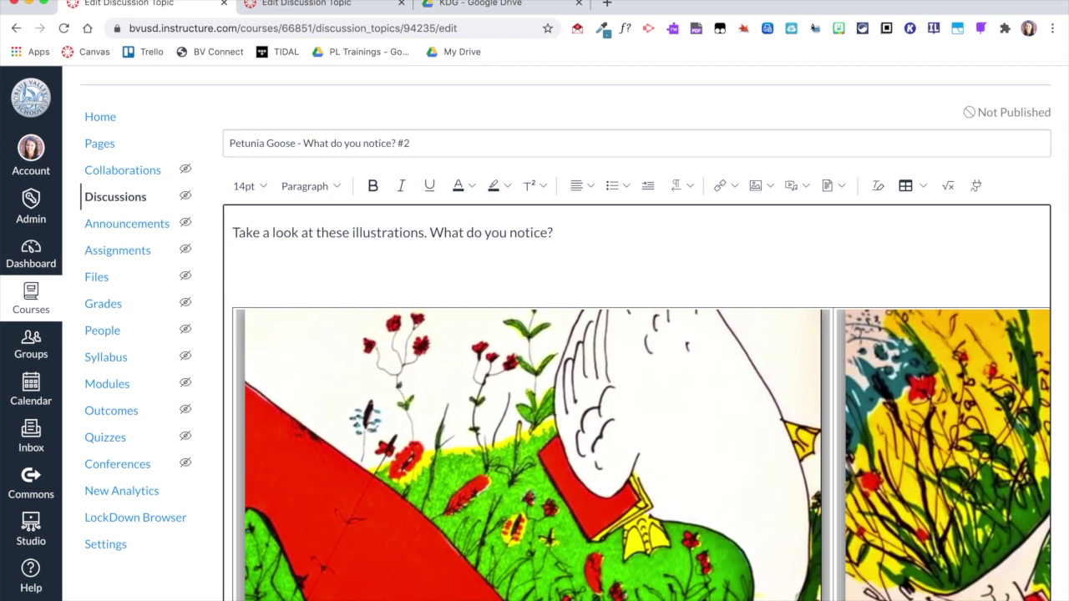
Add the line "Need help posting? Click here." beneath the opening question, above the illustration table
text(Need help postin)
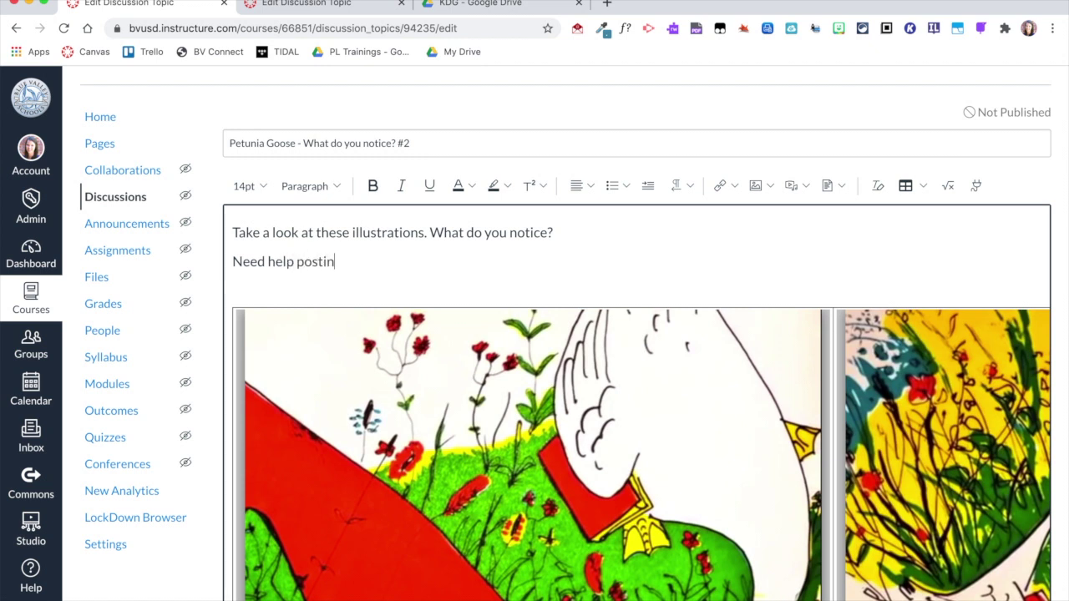
text(g? Click here.)
click(458, 260)
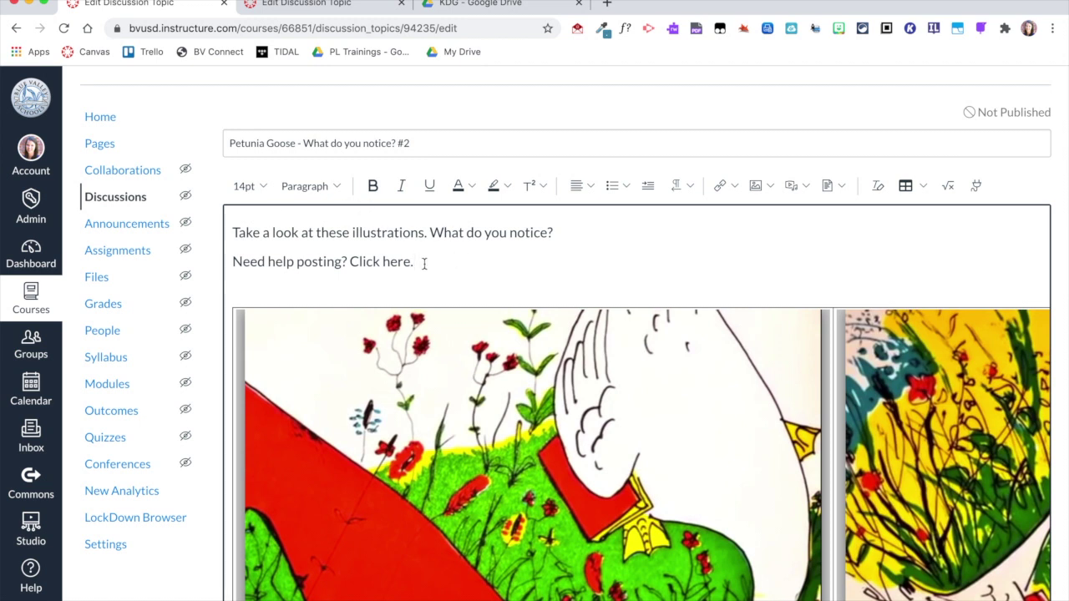
Start an external link on the "Need help posting? Click here." line and copy the shareable link of "Posting to a Discussion.mp4" from Google Drive
drag(421, 263, 234, 265)
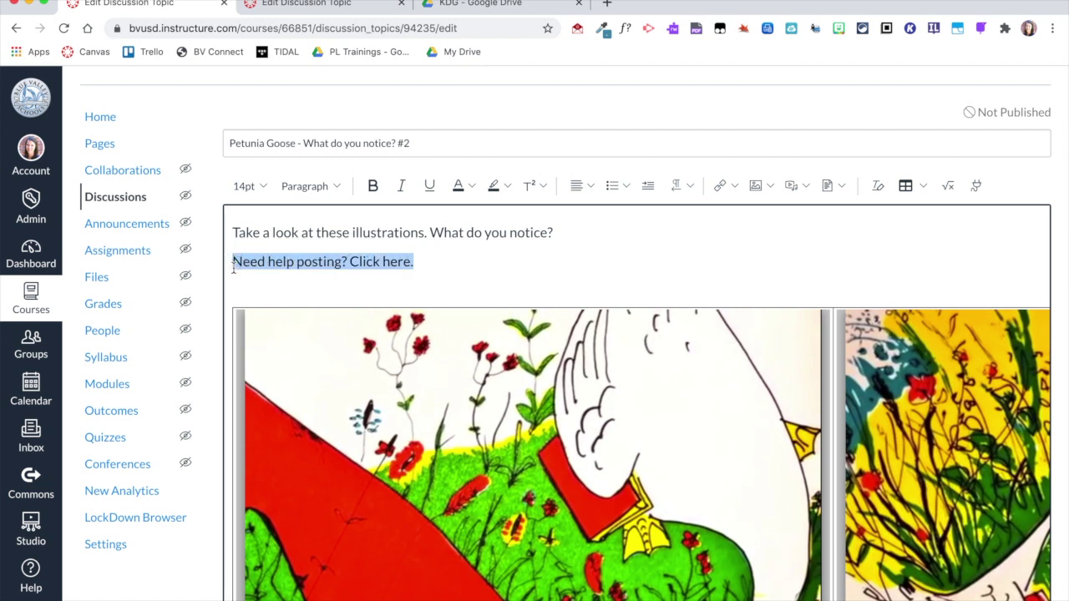
click(722, 192)
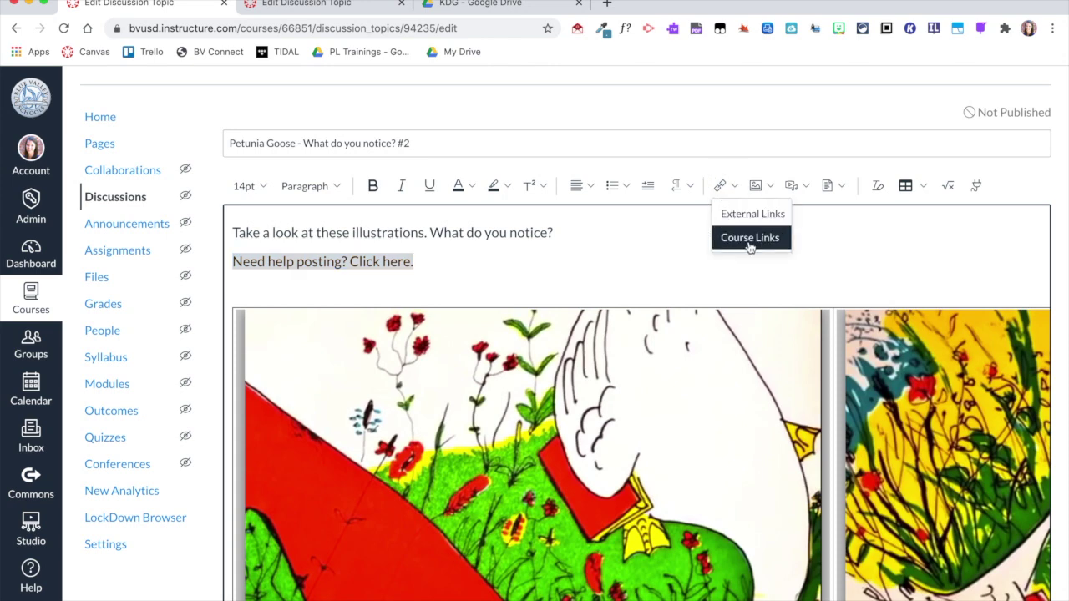
click(744, 215)
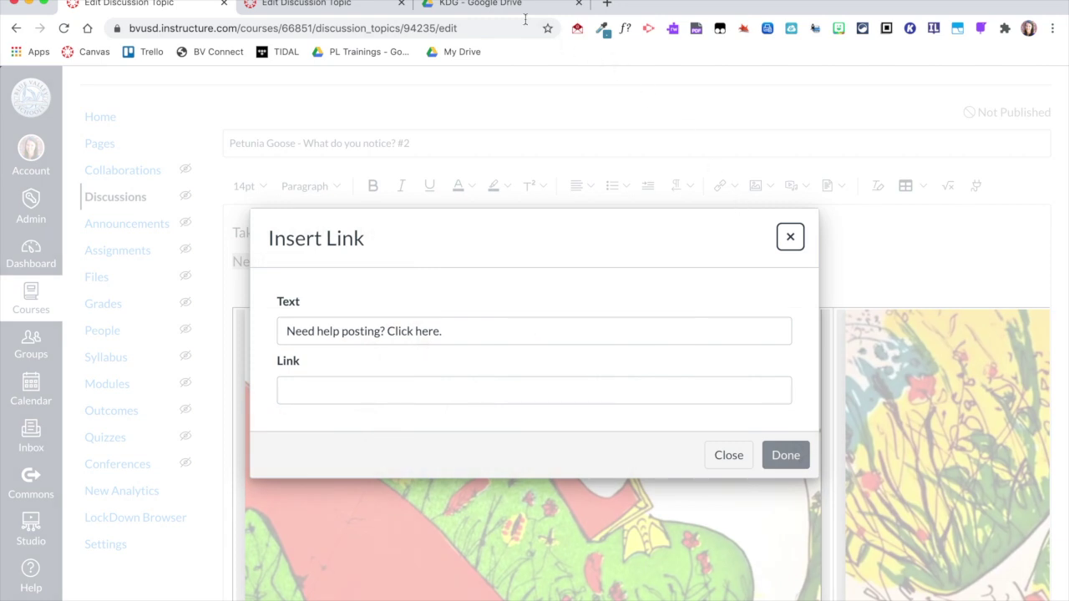
click(500, 7)
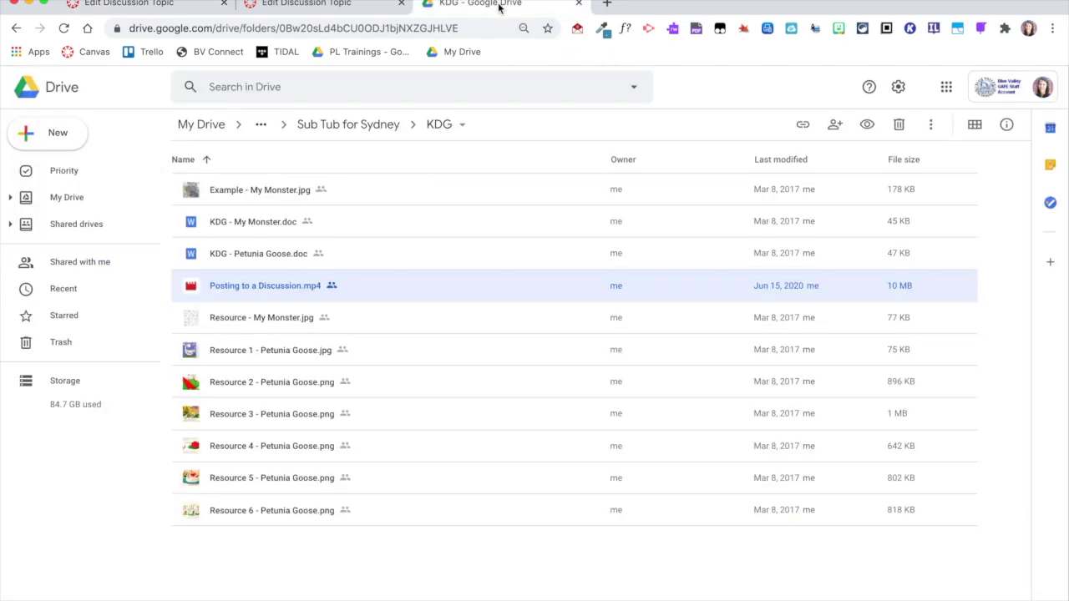
right_click(280, 288)
mouse_move(280, 290)
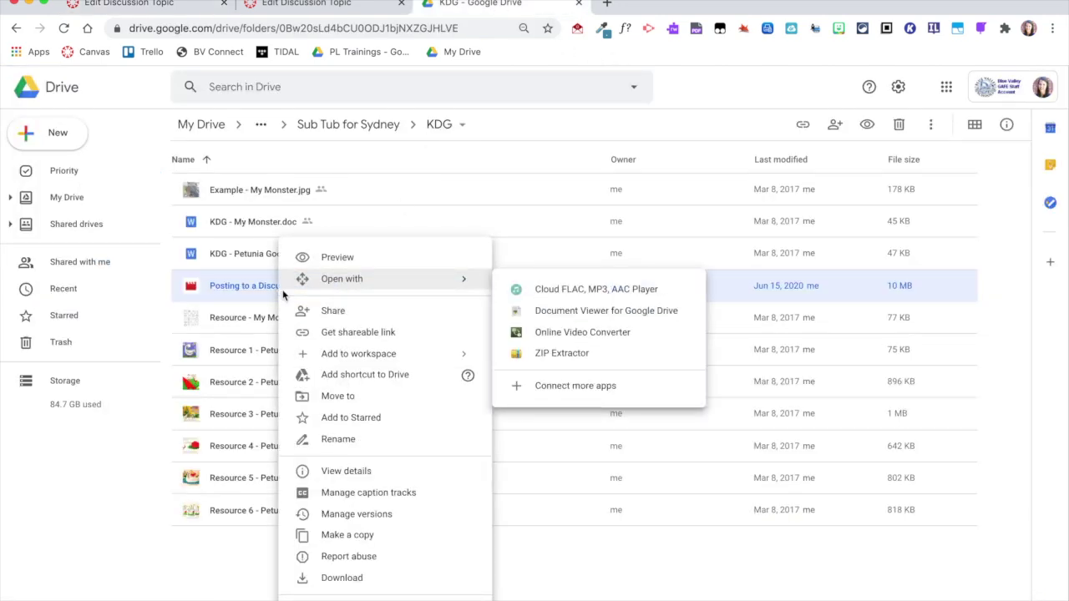
click(347, 335)
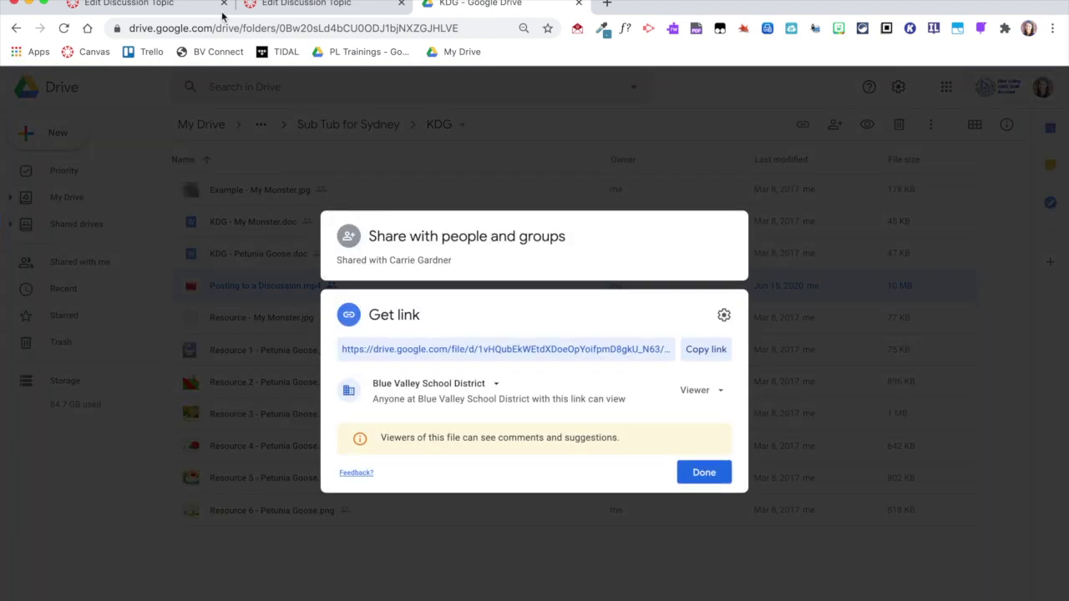
click(703, 350)
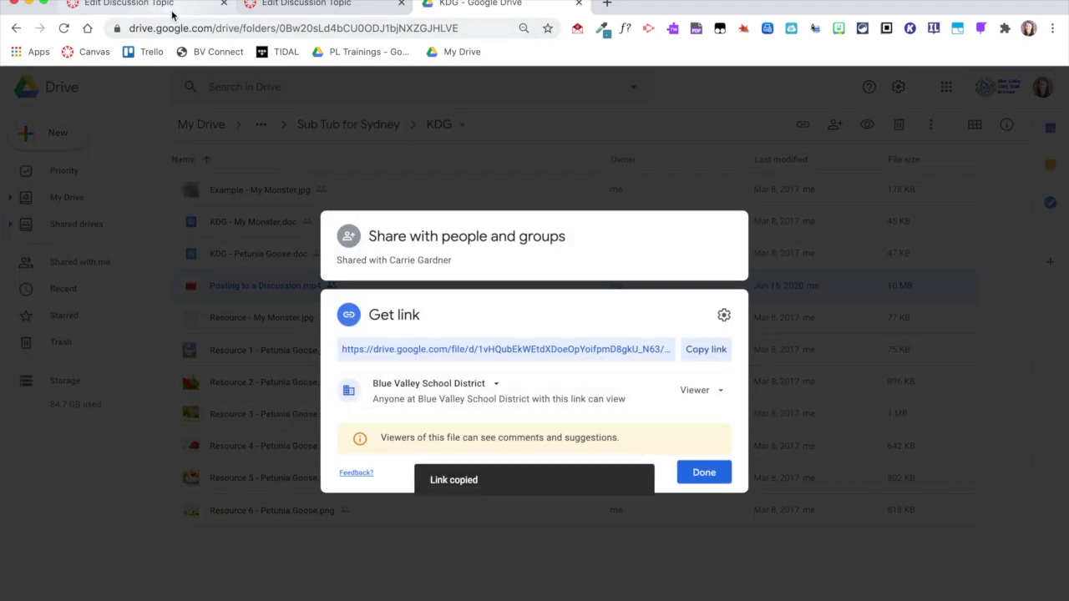
Return to the Canvas discussion and insert the copied Drive video link as the target of the help line
click(133, 4)
click(534, 392)
key(ctrl+v)
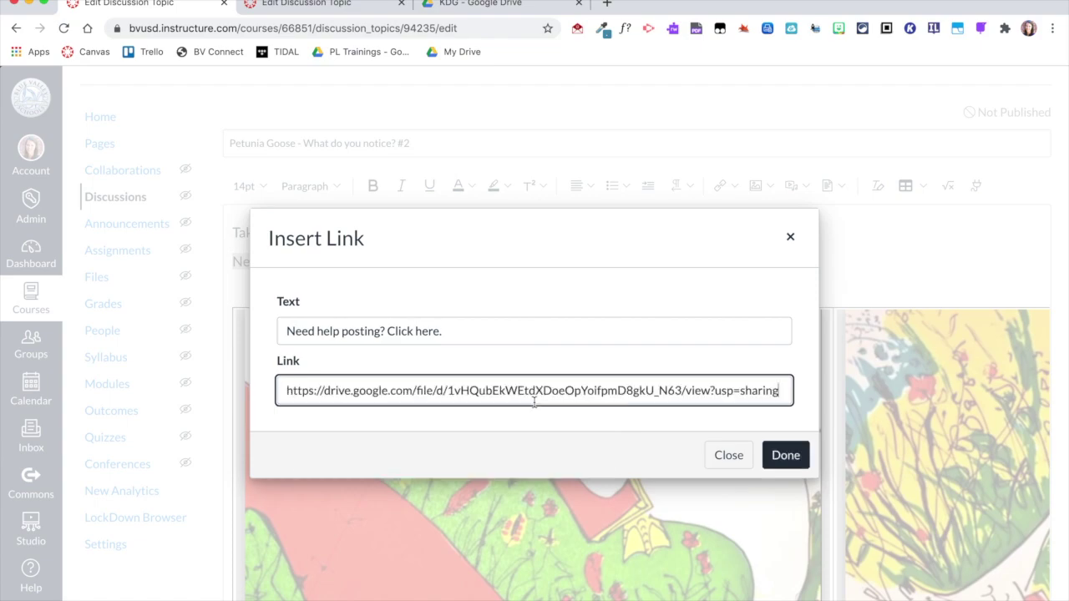
click(789, 458)
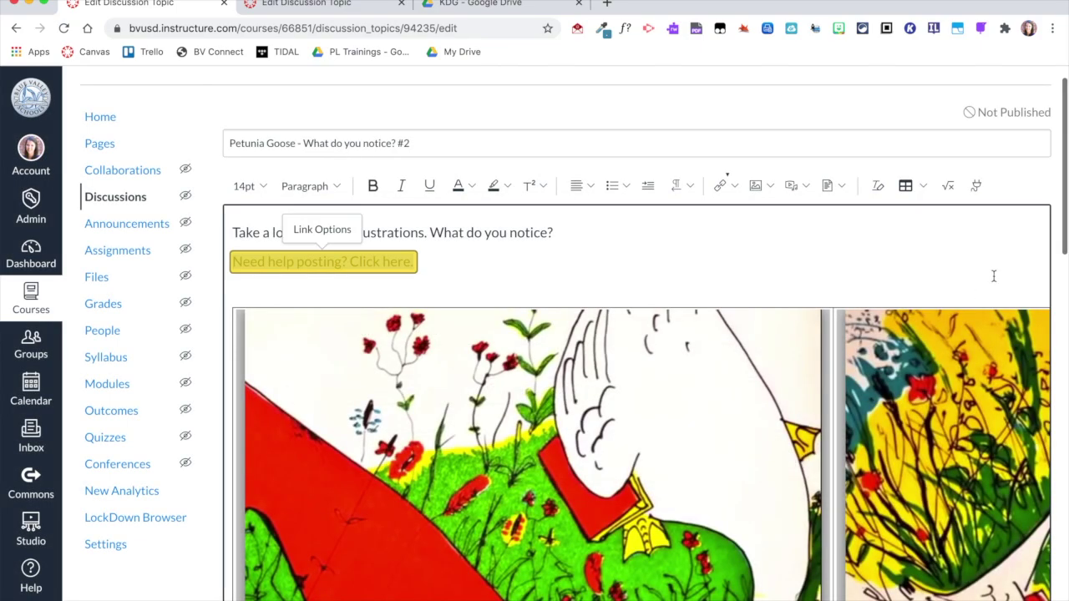
Allow threaded replies and liking for the discussion, and save it without publishing
scroll(1057, 299, down, 1)
scroll(1057, 299, down, 10)
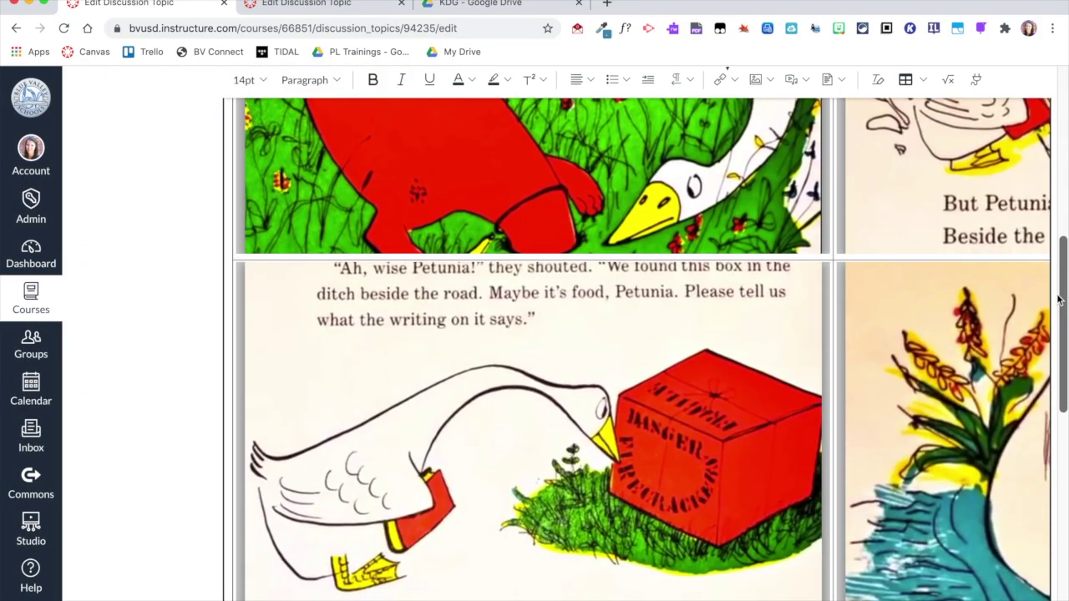
scroll(1057, 299, down, 2)
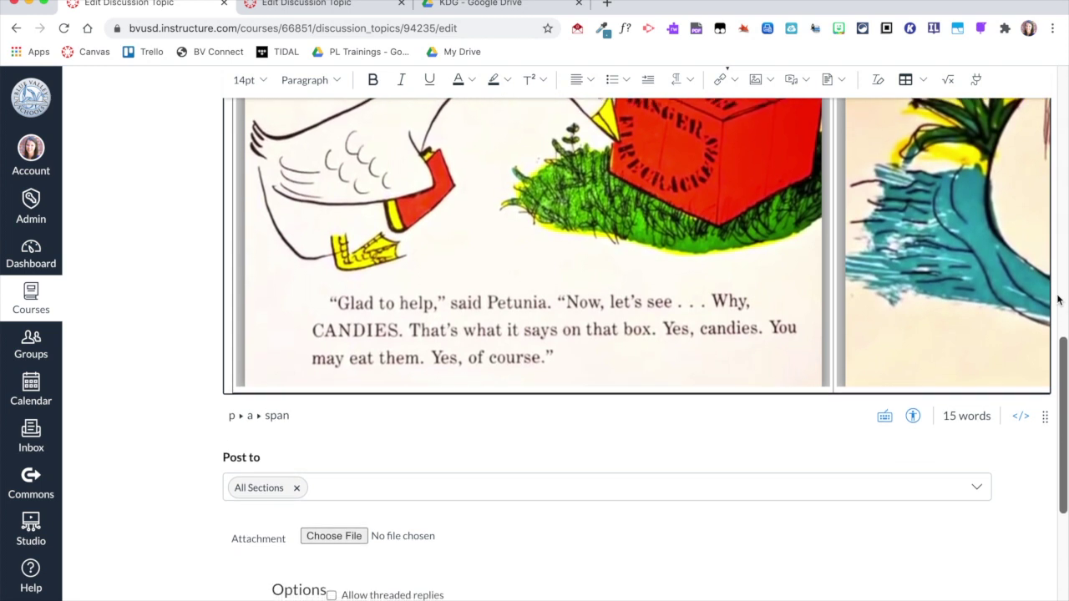
scroll(1057, 299, down, 3)
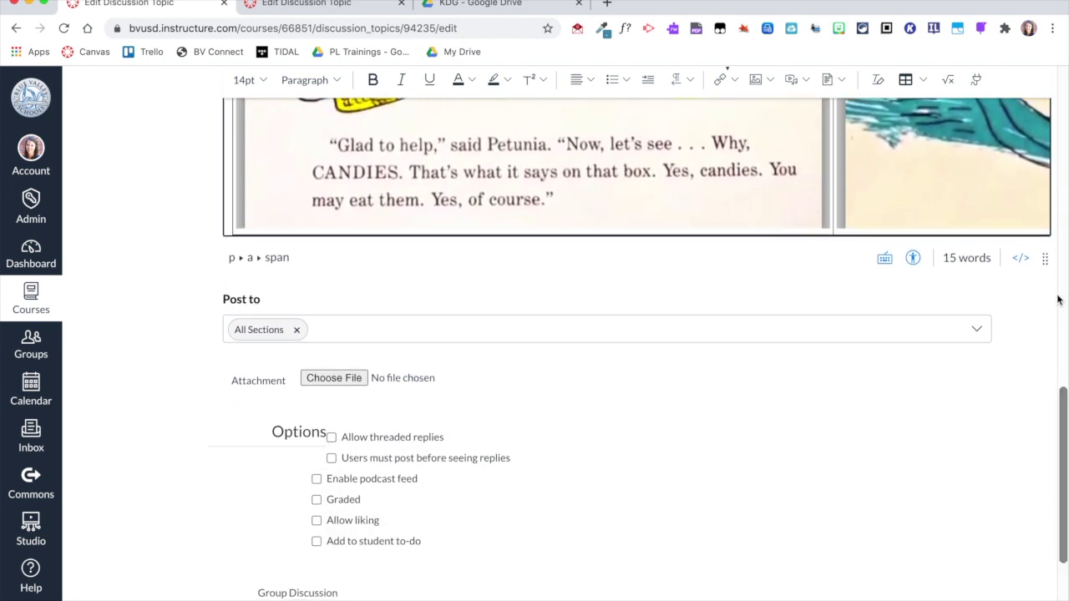
click(331, 436)
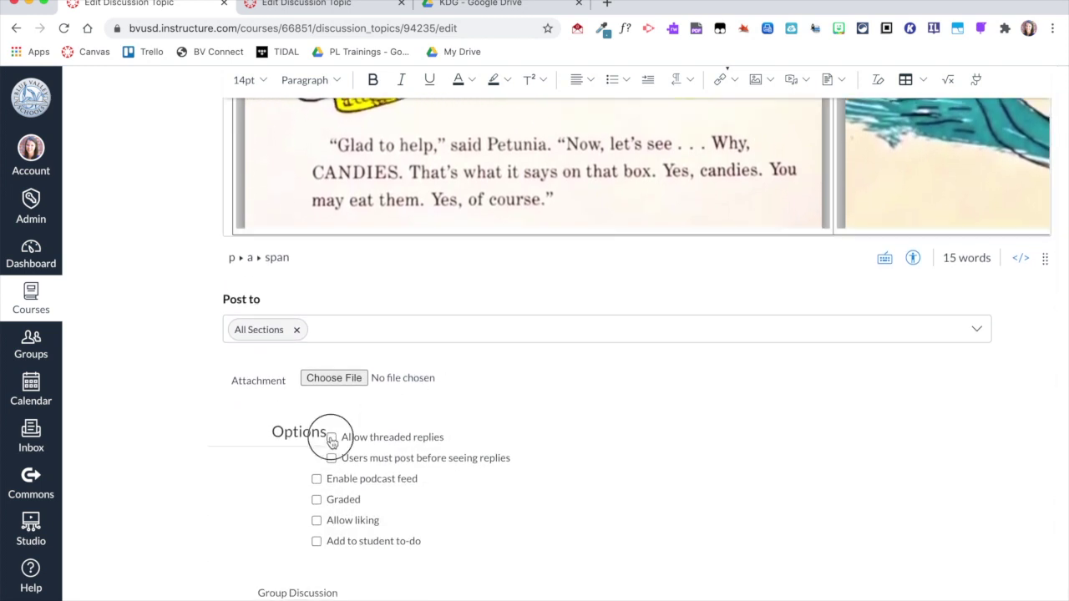
click(316, 520)
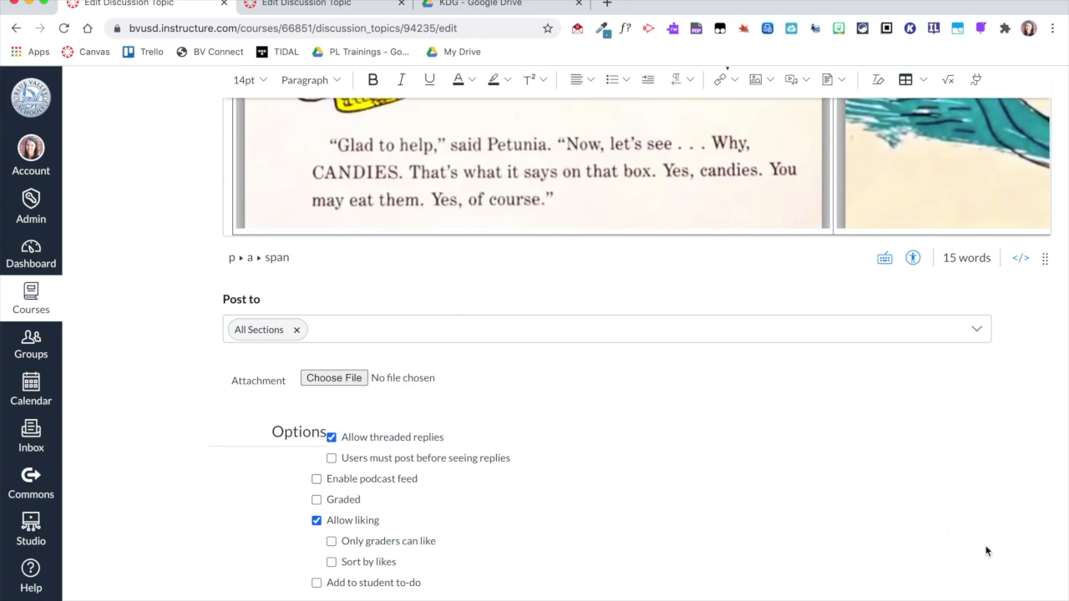
scroll(987, 550, down, 5)
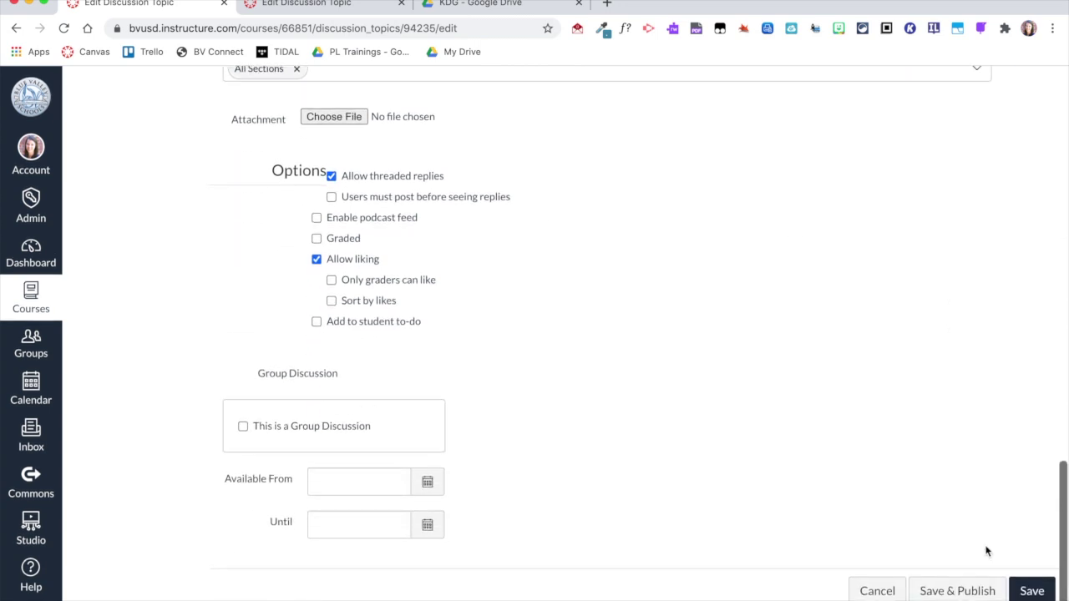
click(1032, 591)
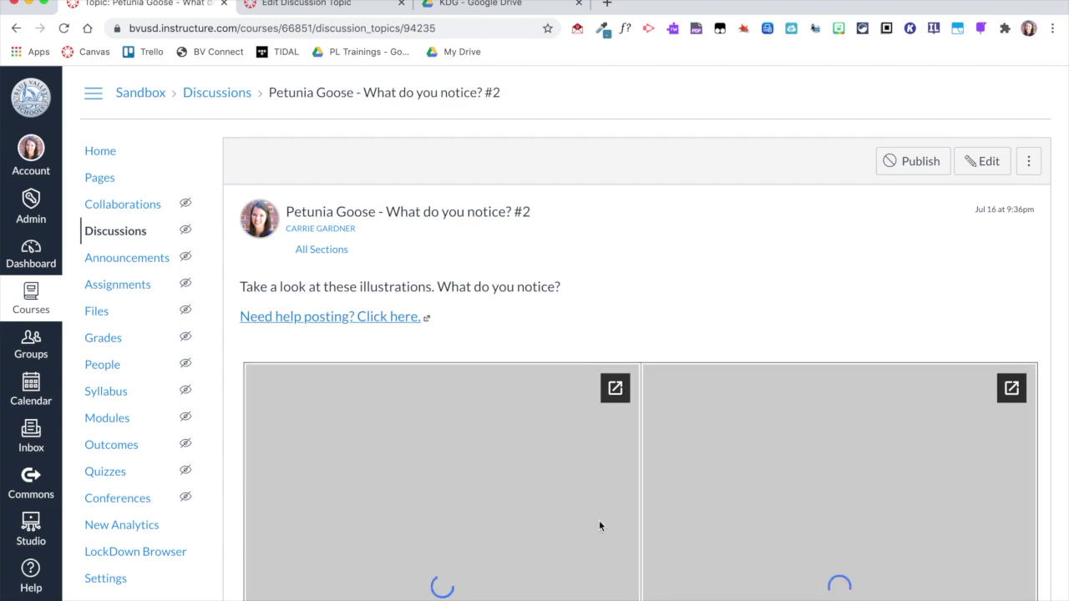
Review the saved discussion, go on to the "Draw Your Own Goose #2" assignment and paste the six-step drawing instructions, from Practice to Submit, into its description
scroll(599, 525, down, 5)
scroll(599, 524, down, 5)
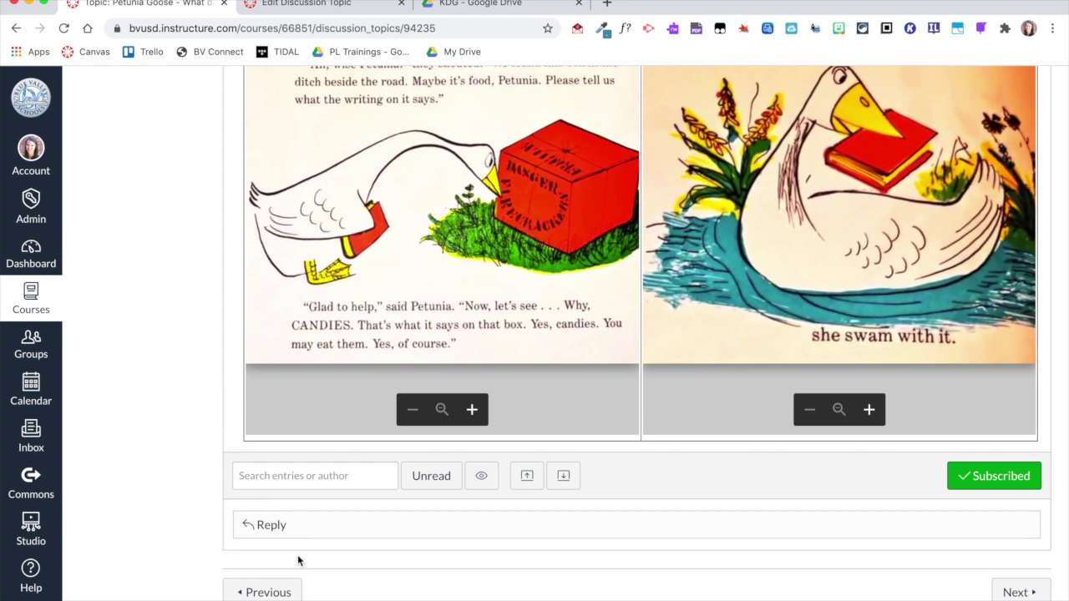
click(1014, 592)
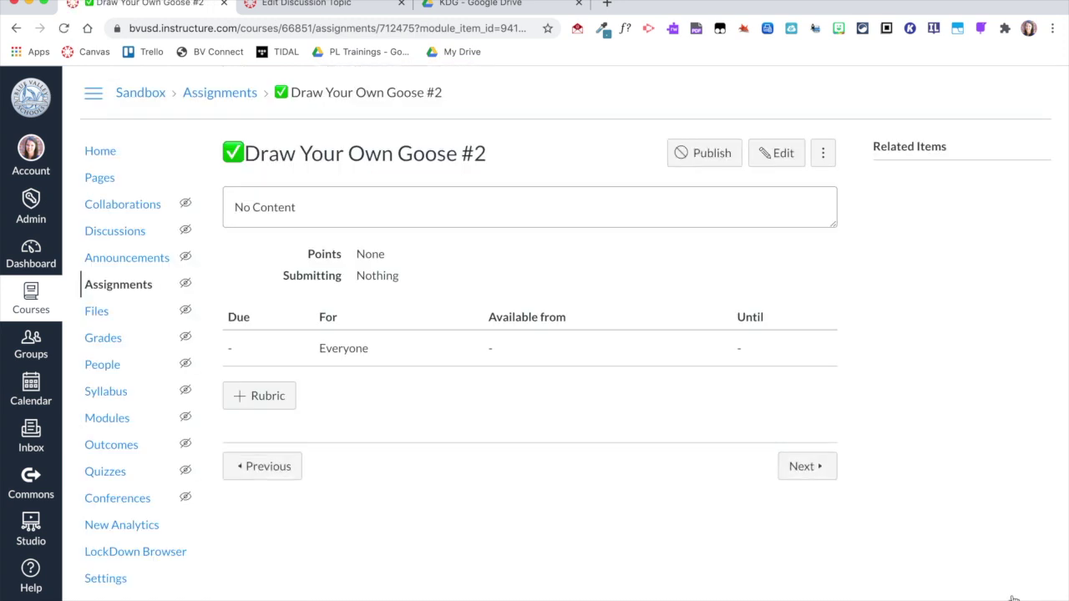
click(777, 159)
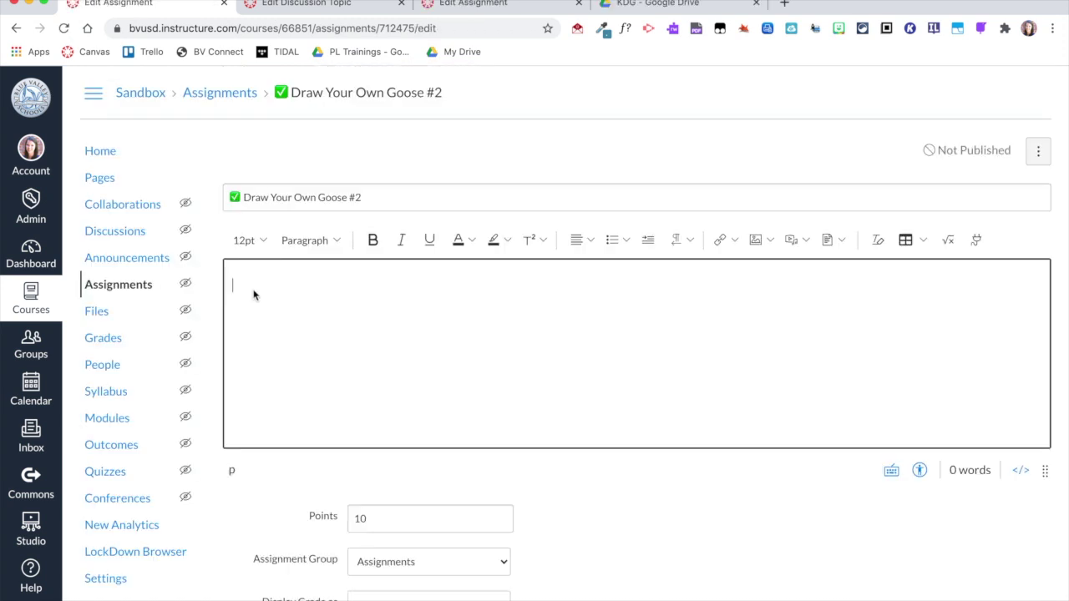
key(super+v)
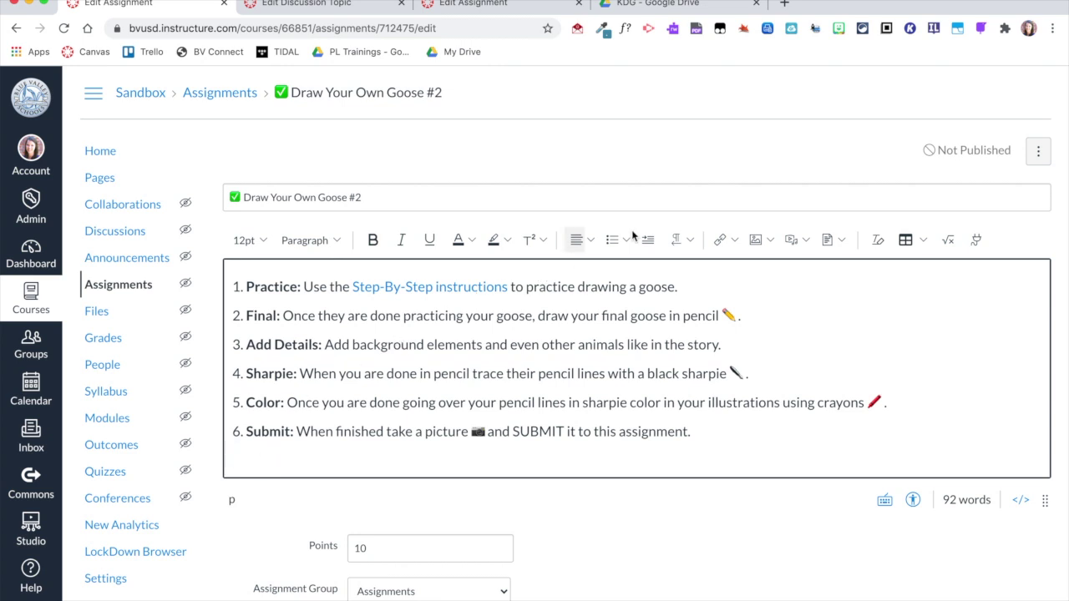
Record a short audio-only clip with the webcam set to No Video and save it into the description below the six drawing steps
click(792, 242)
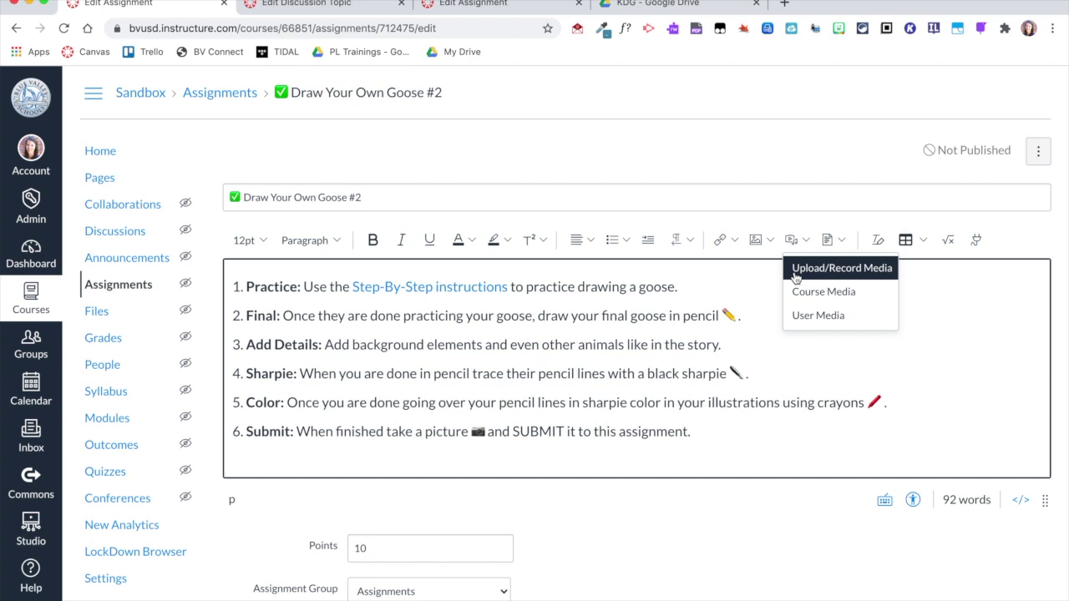
click(795, 278)
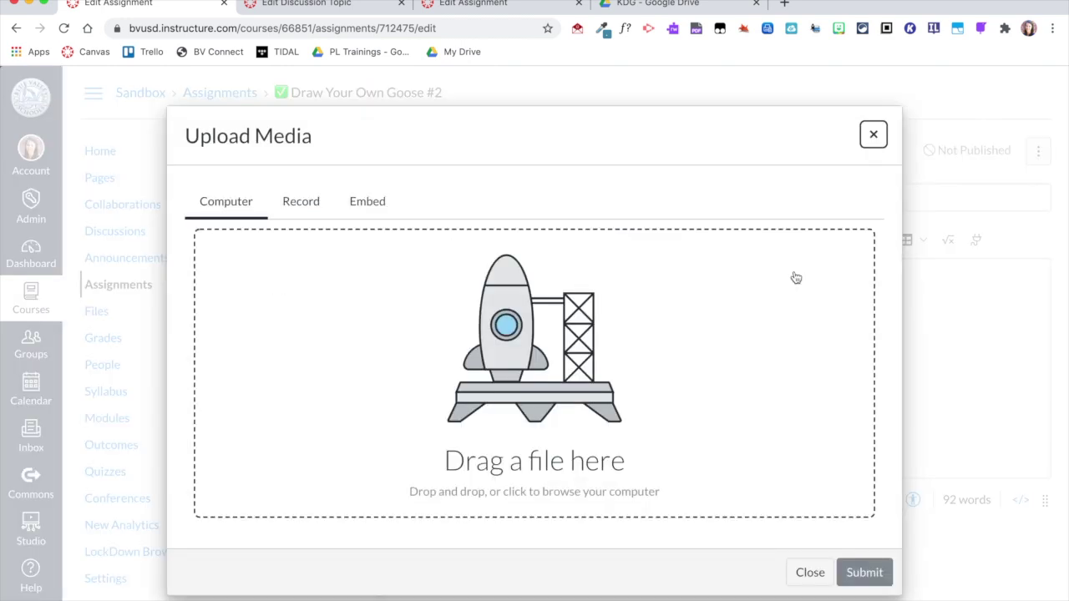
click(309, 203)
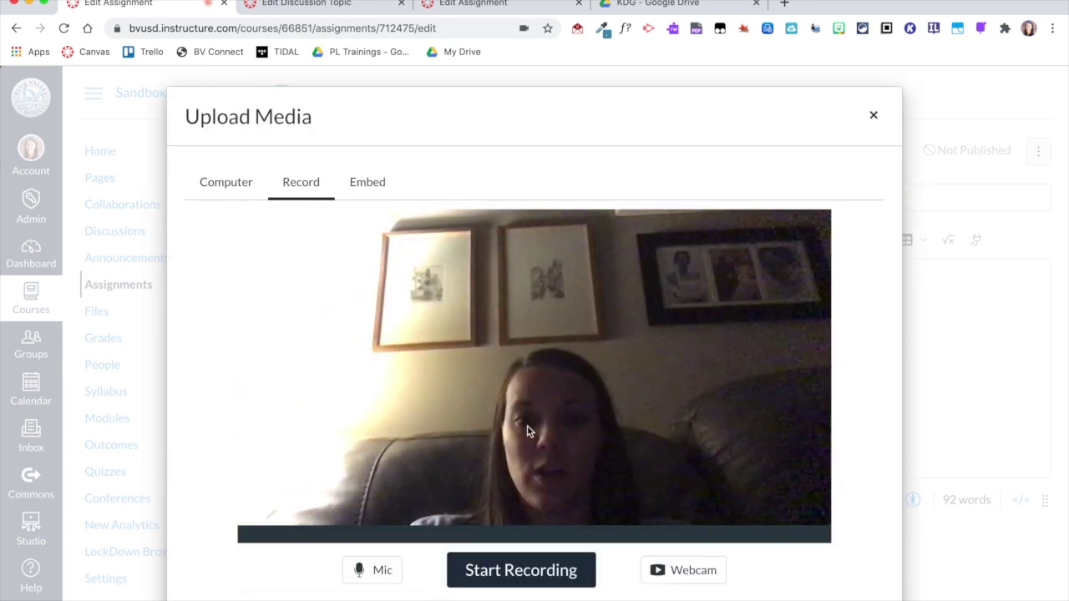
click(680, 572)
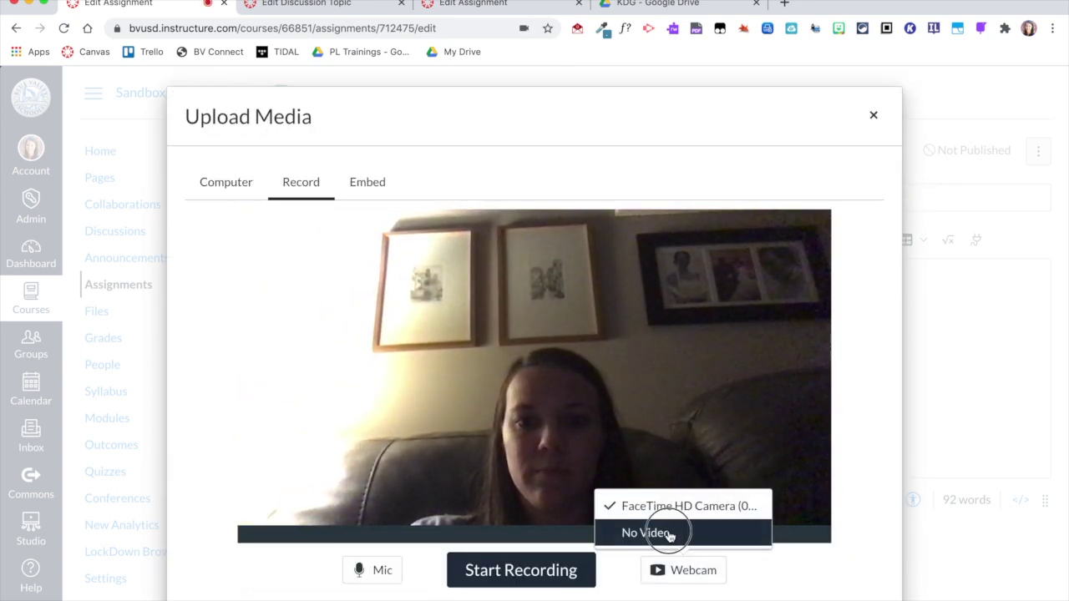
click(668, 532)
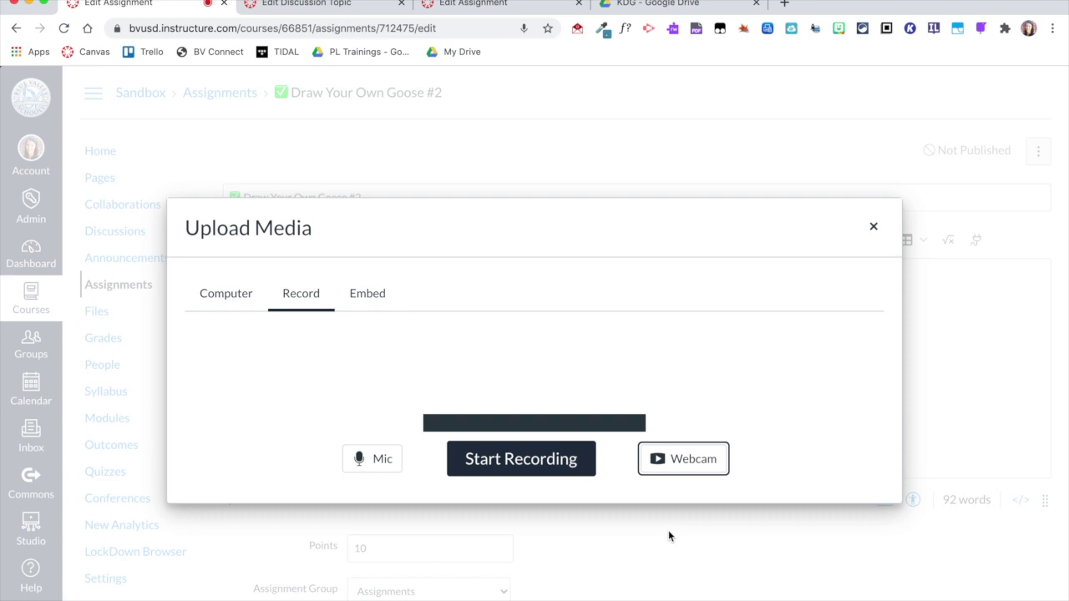
click(526, 459)
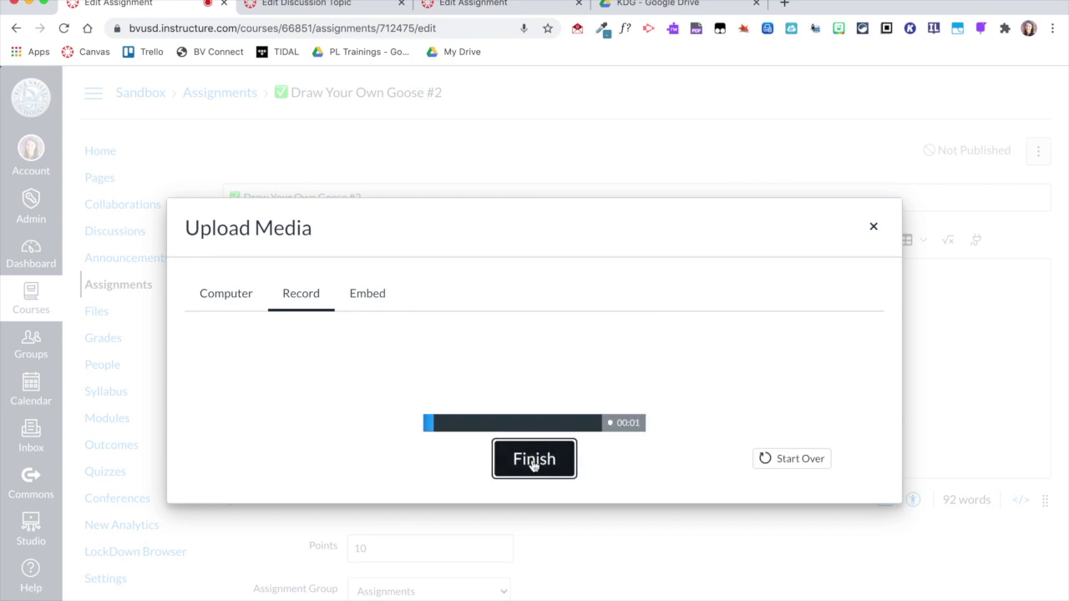
click(534, 461)
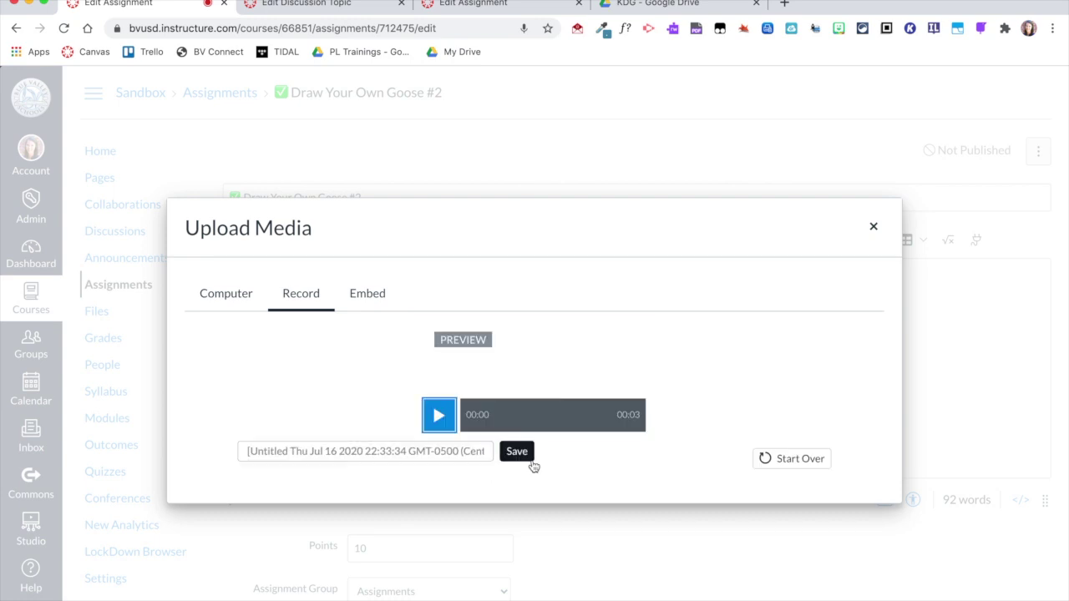
click(531, 463)
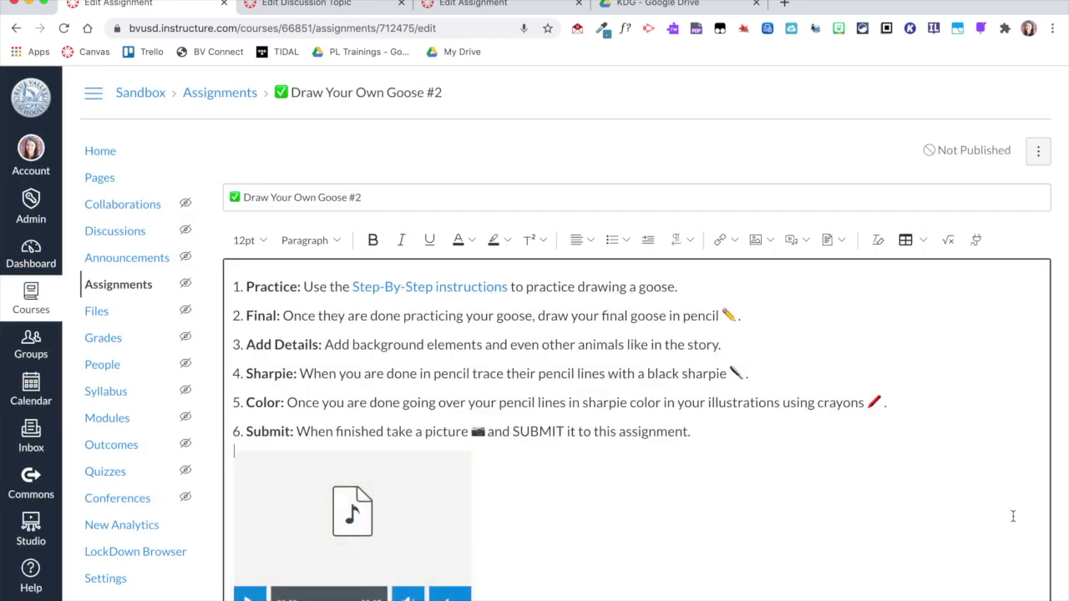
Set the assignment's points to 10 and keep Online as its submission type
scroll(578, 484, down, 3)
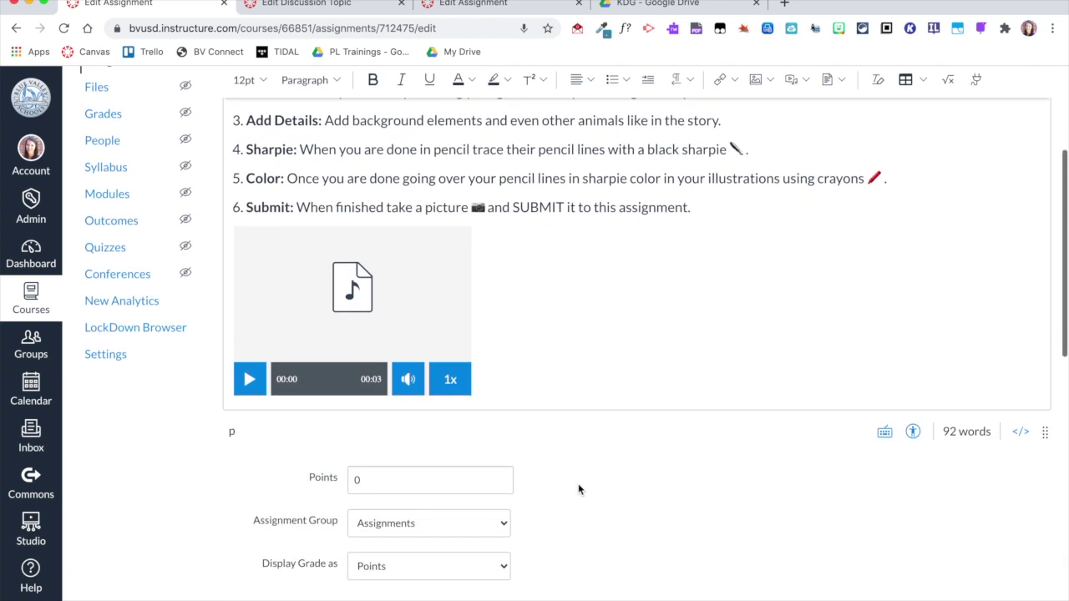
double_click(370, 479)
text(10)
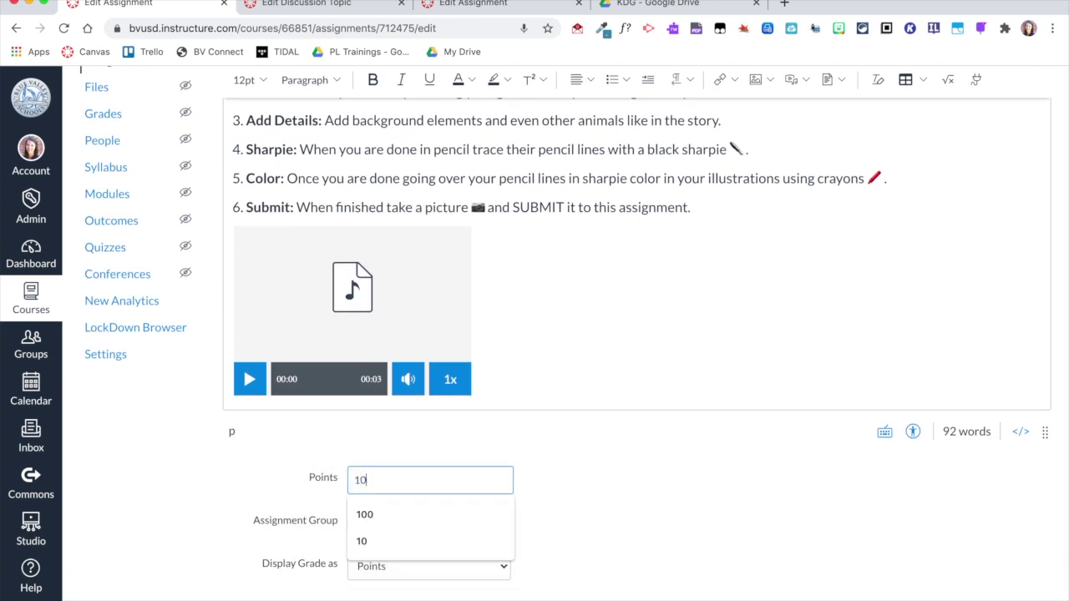
click(583, 516)
scroll(584, 516, down, 3)
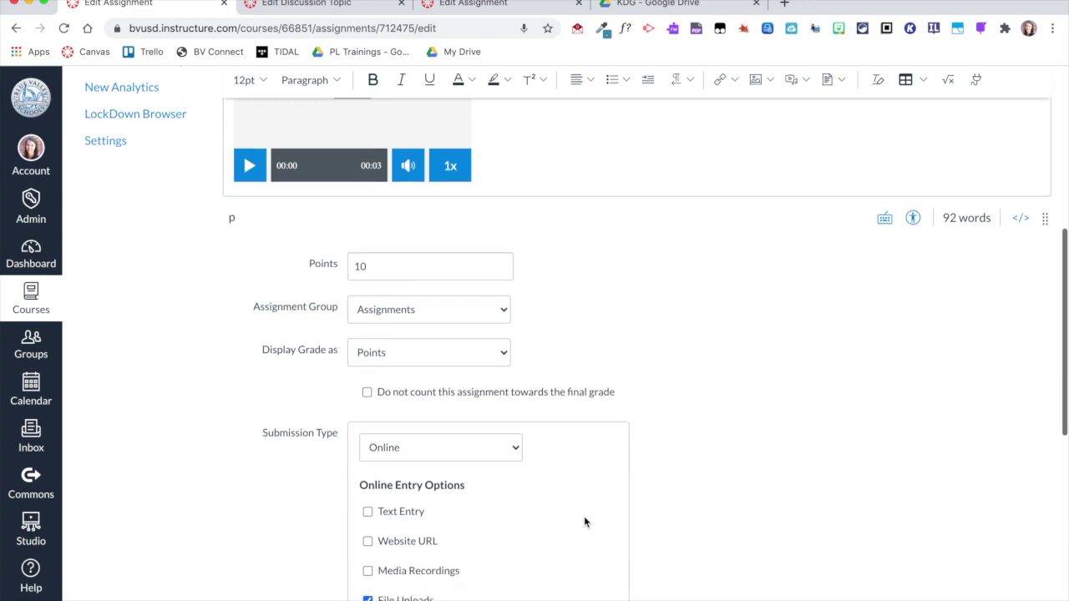
scroll(583, 521, down, 1)
click(415, 408)
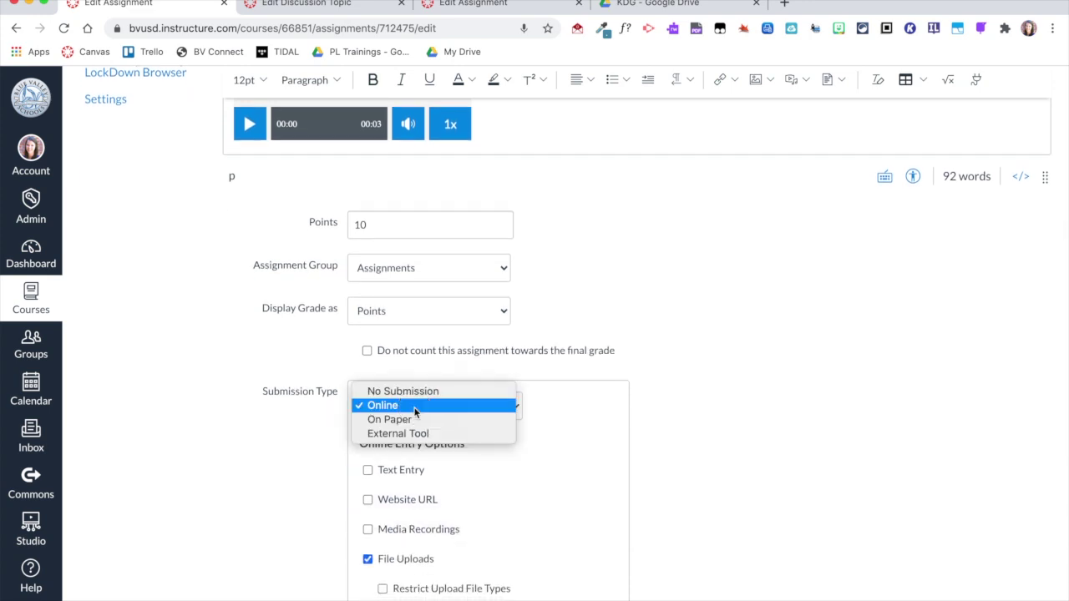
click(415, 408)
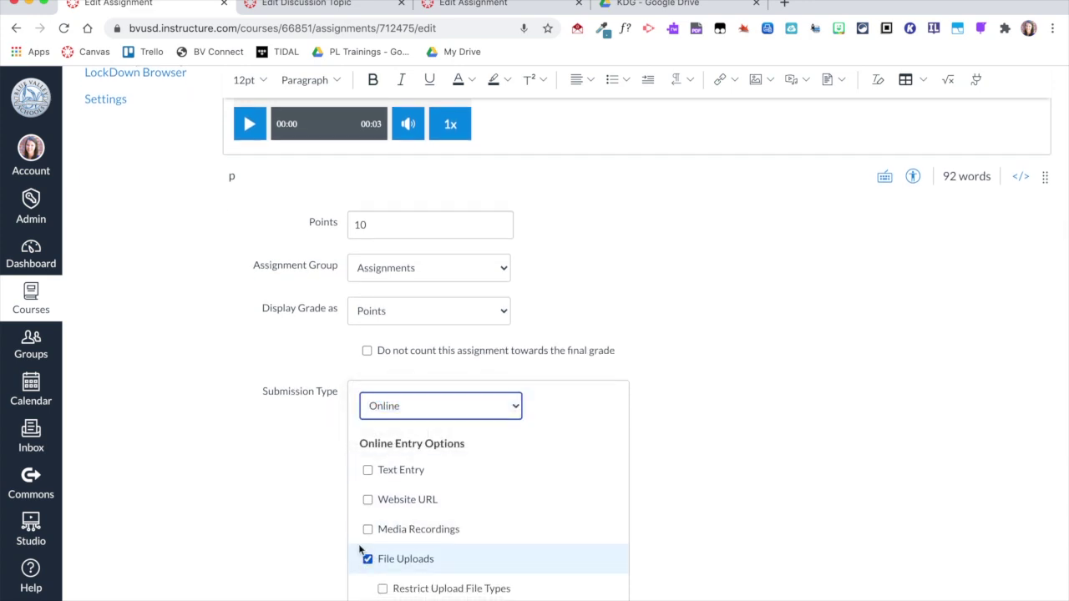
Check the assignment's due date calendar, leave the date as it is, and save the assignment without publishing
scroll(702, 514, down, 2)
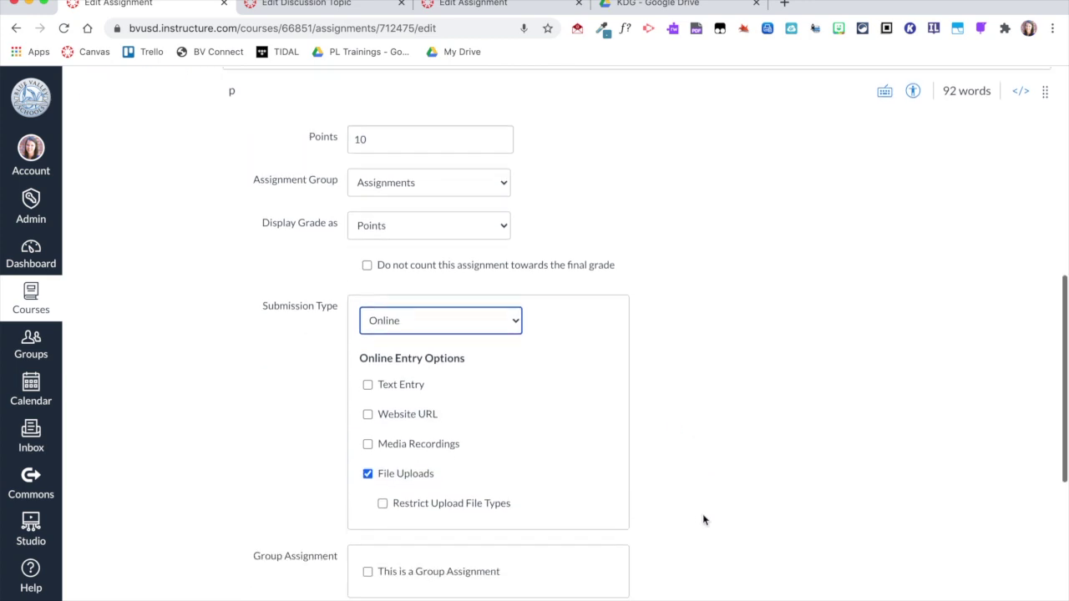
scroll(702, 514, down, 6)
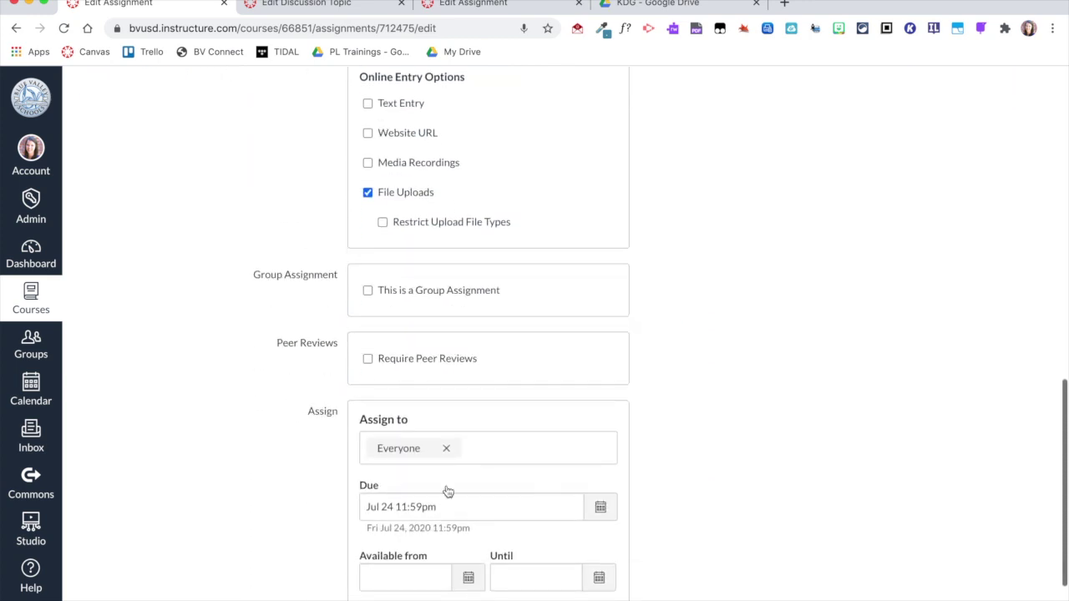
click(601, 507)
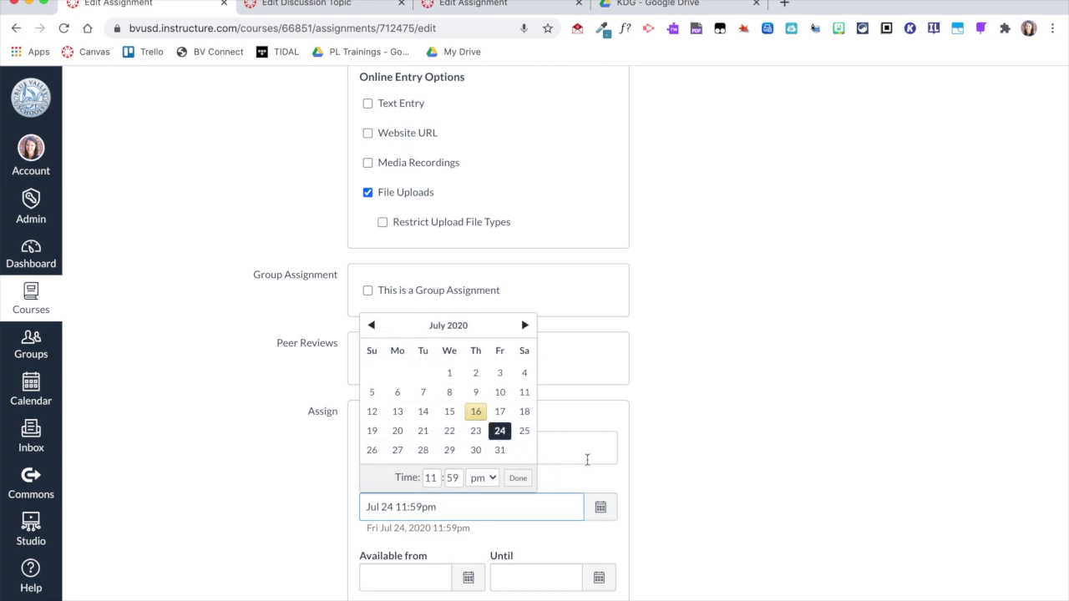
click(733, 551)
scroll(732, 551, down, 3)
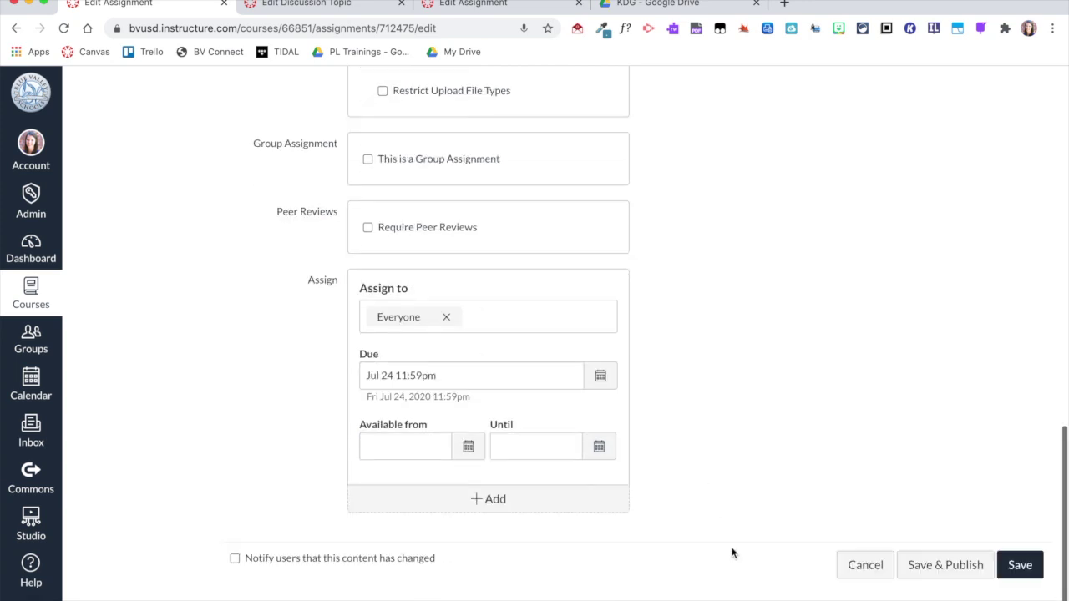
click(1025, 569)
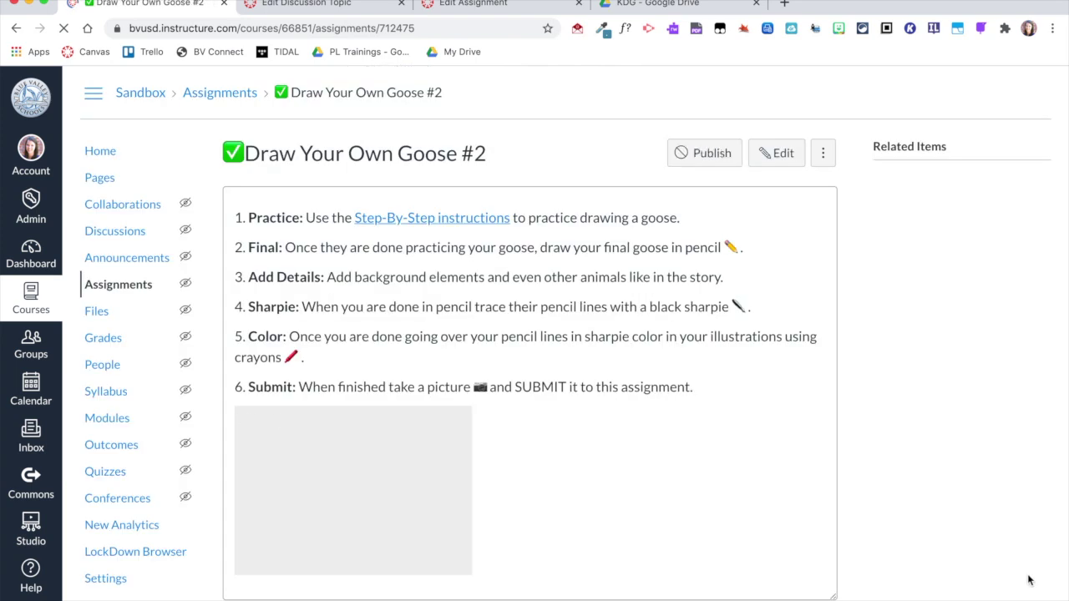
Go through the remaining module items, Grow Your Brain #2 and Stop, and follow the Stop page's link back to the home page
scroll(751, 260, down, 5)
click(803, 589)
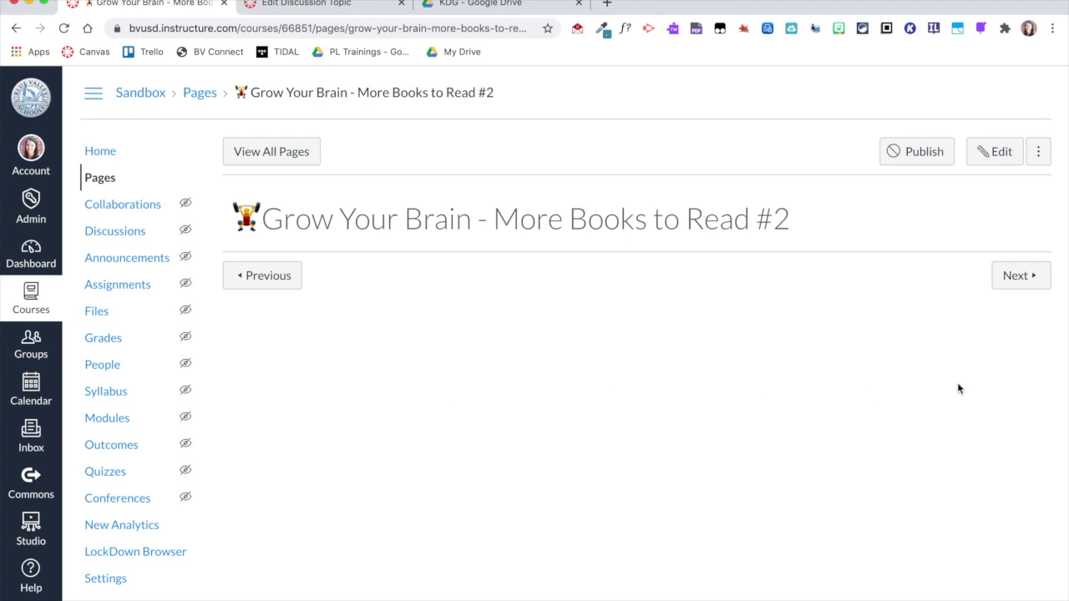
click(1030, 283)
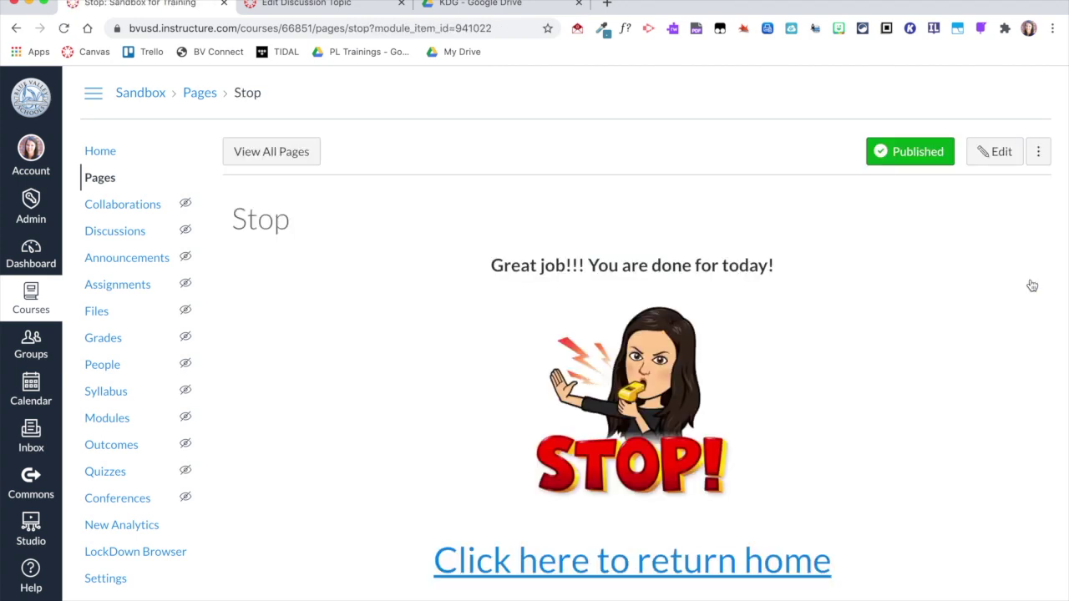
click(754, 564)
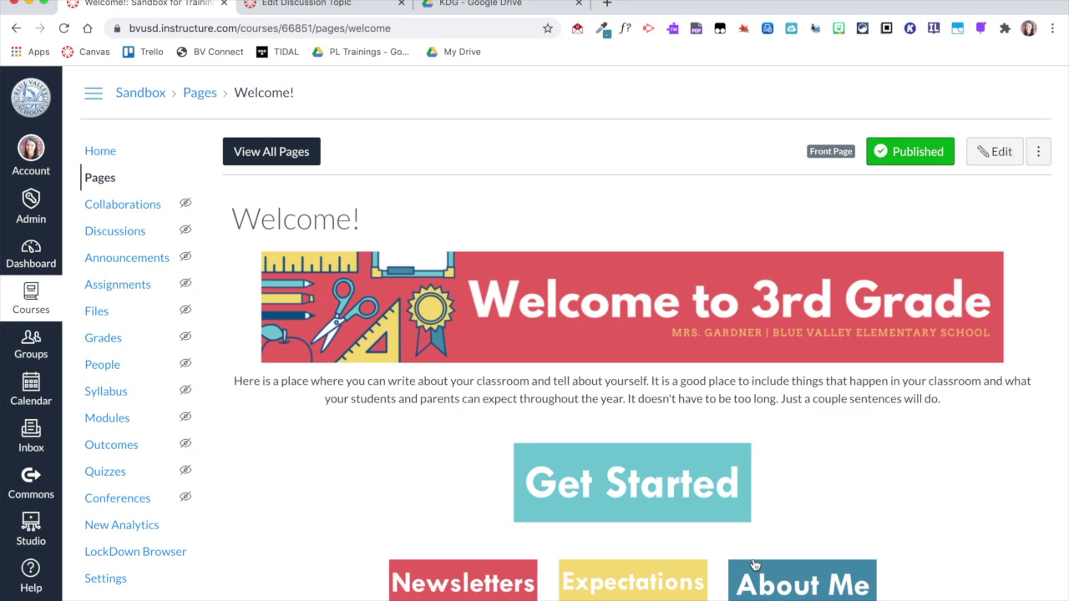
Publish the whole Petunia Goose #2 module and reload the module list
click(121, 419)
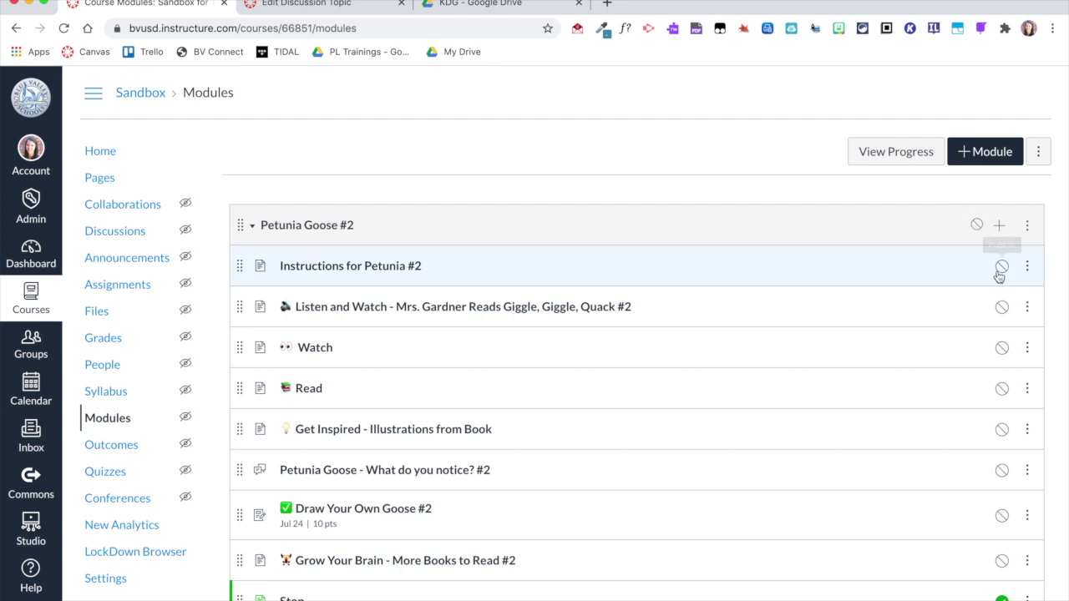
click(976, 226)
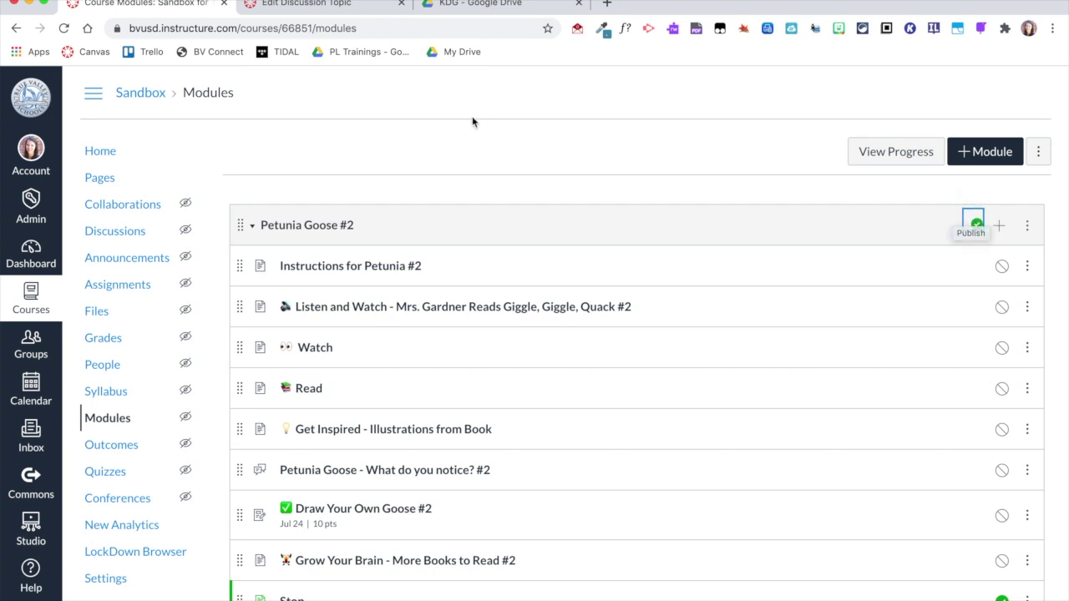
click(62, 29)
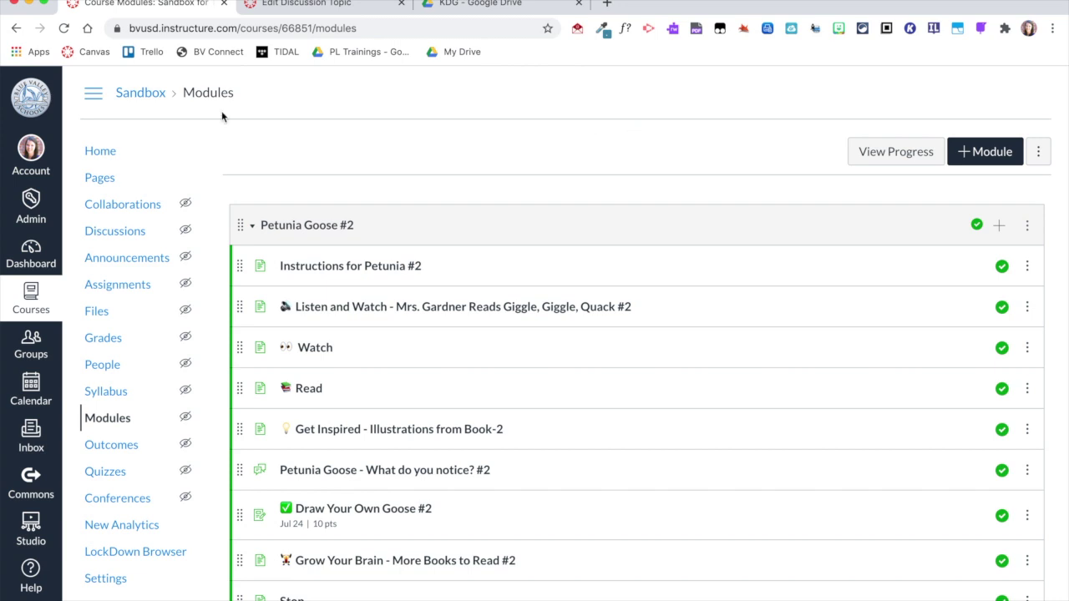
Edit the course home page and remove the existing link from the Get Started image
click(96, 153)
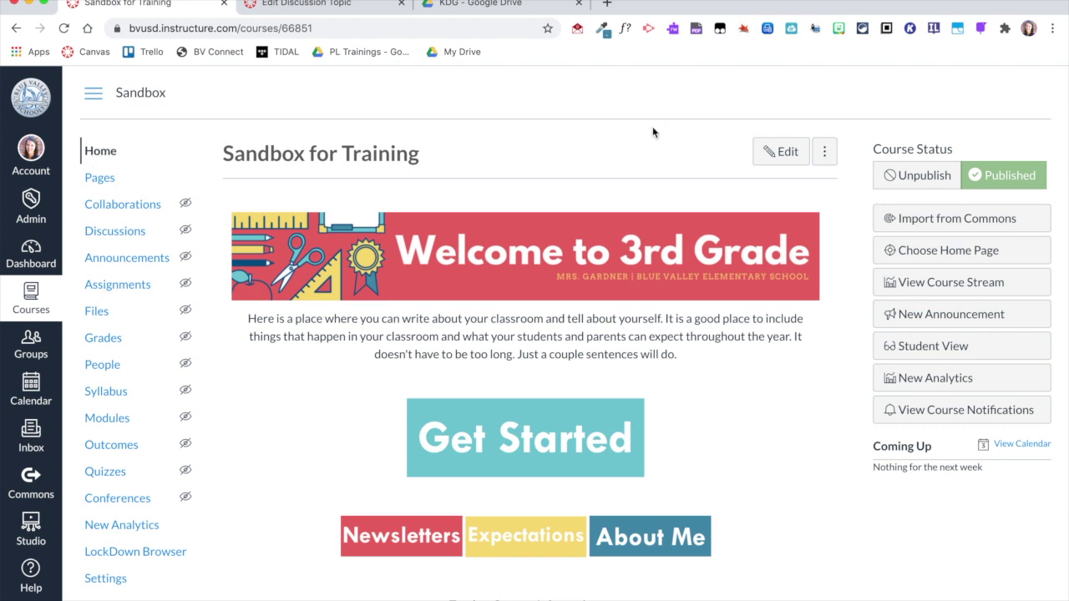
click(775, 155)
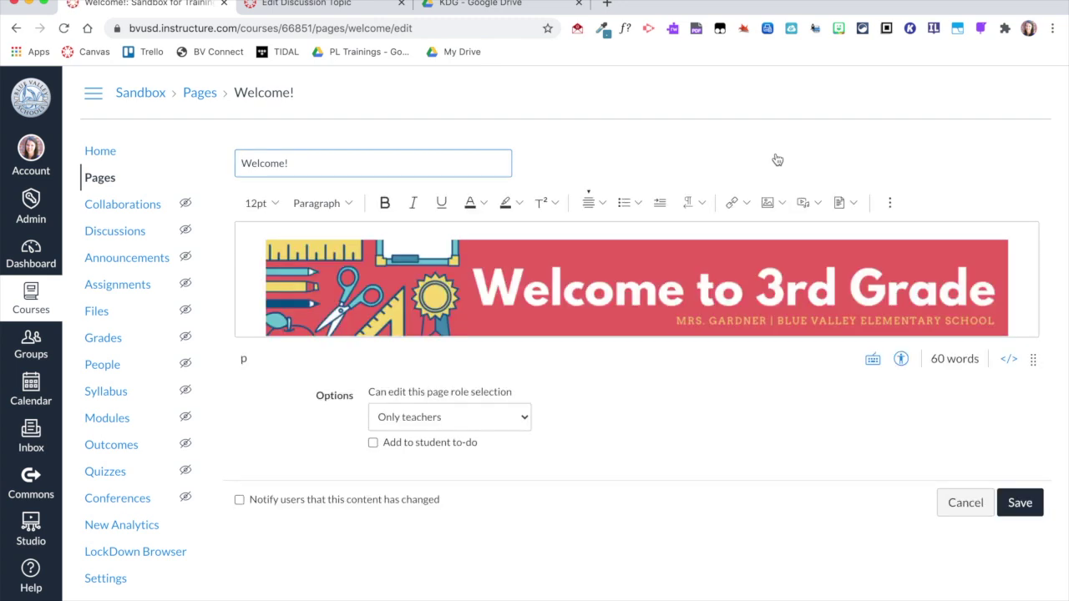
scroll(677, 256, down, 5)
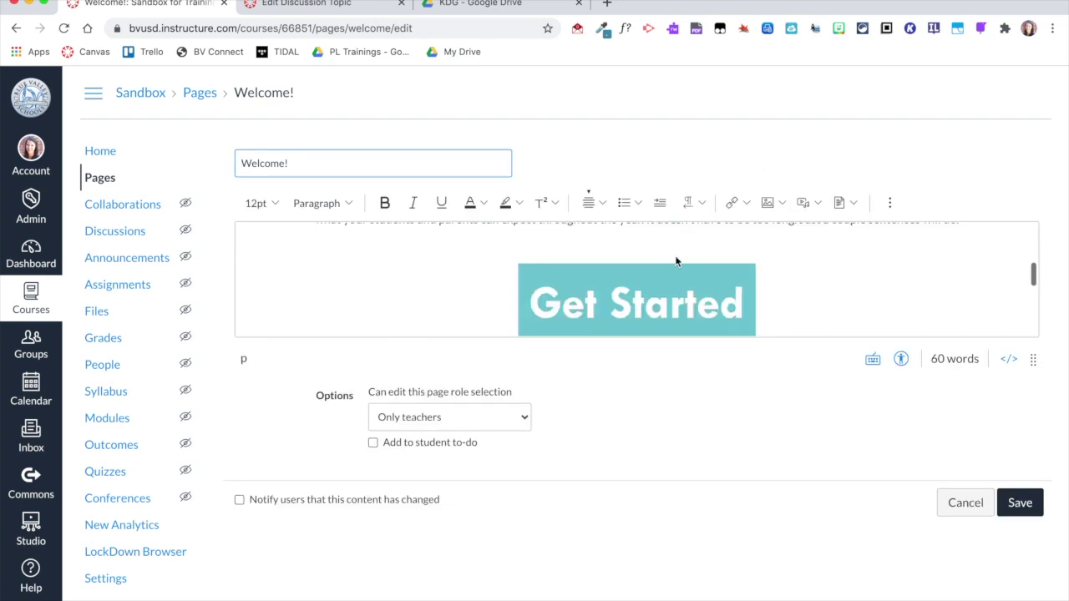
click(626, 301)
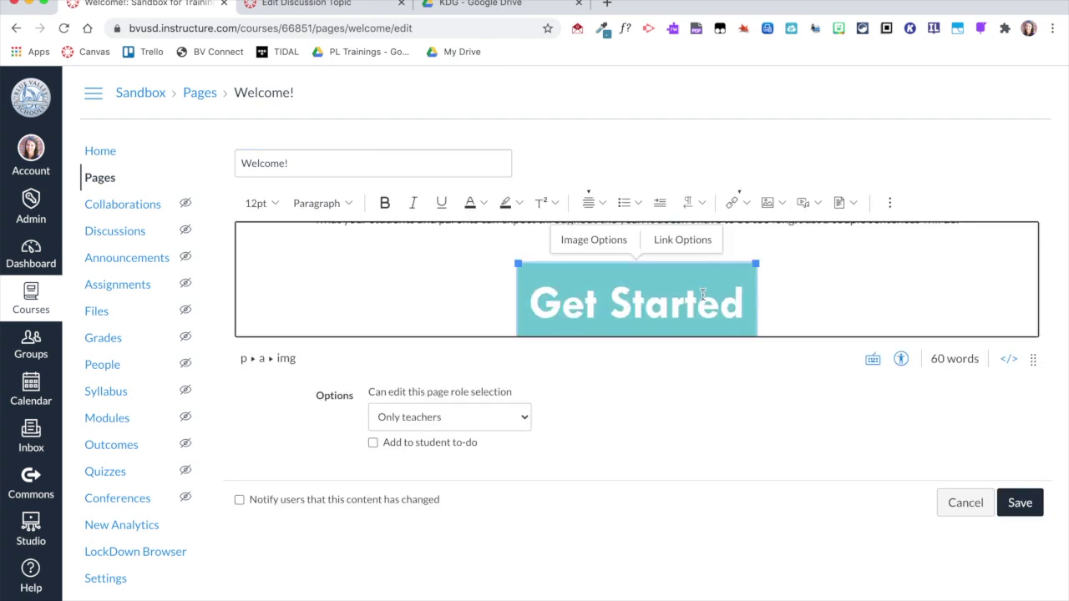
click(743, 203)
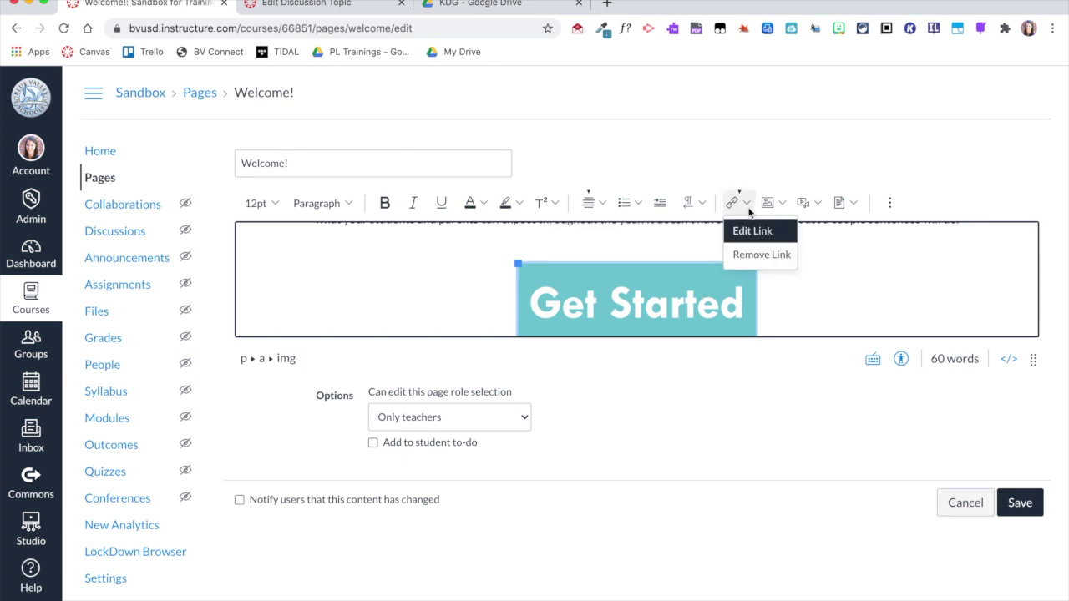
click(749, 254)
click(770, 470)
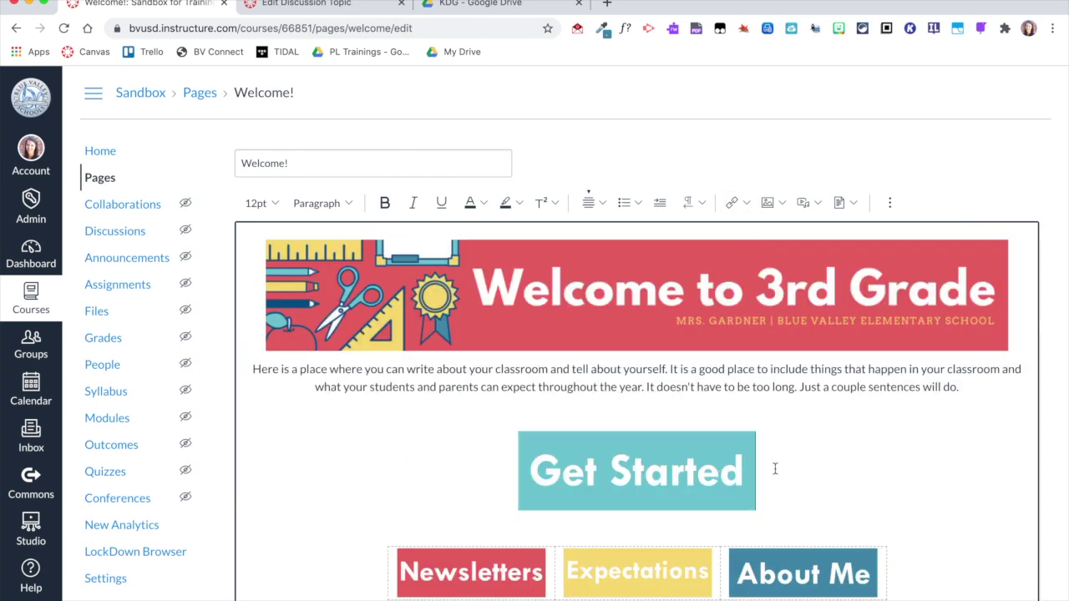
Link the Get Started image to the course page "Instructions for Petunia #2"
click(659, 458)
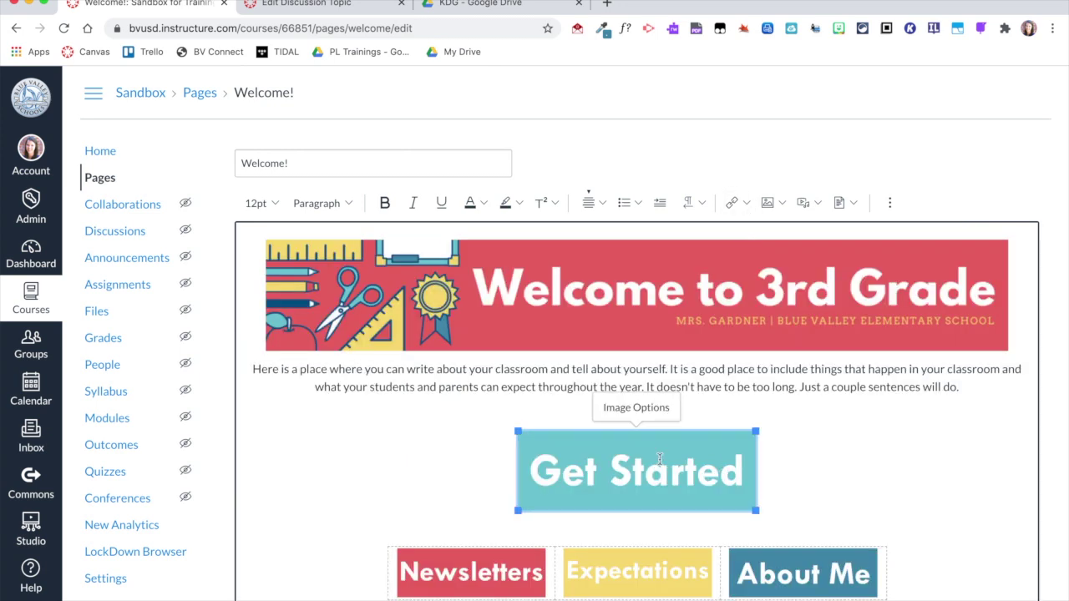
click(741, 207)
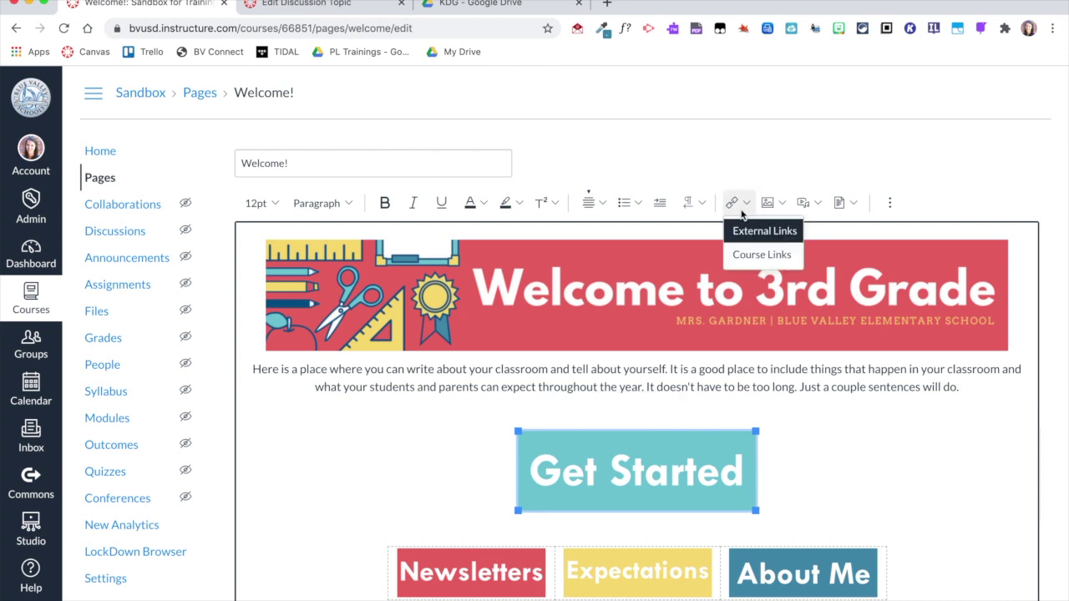
click(746, 256)
click(729, 197)
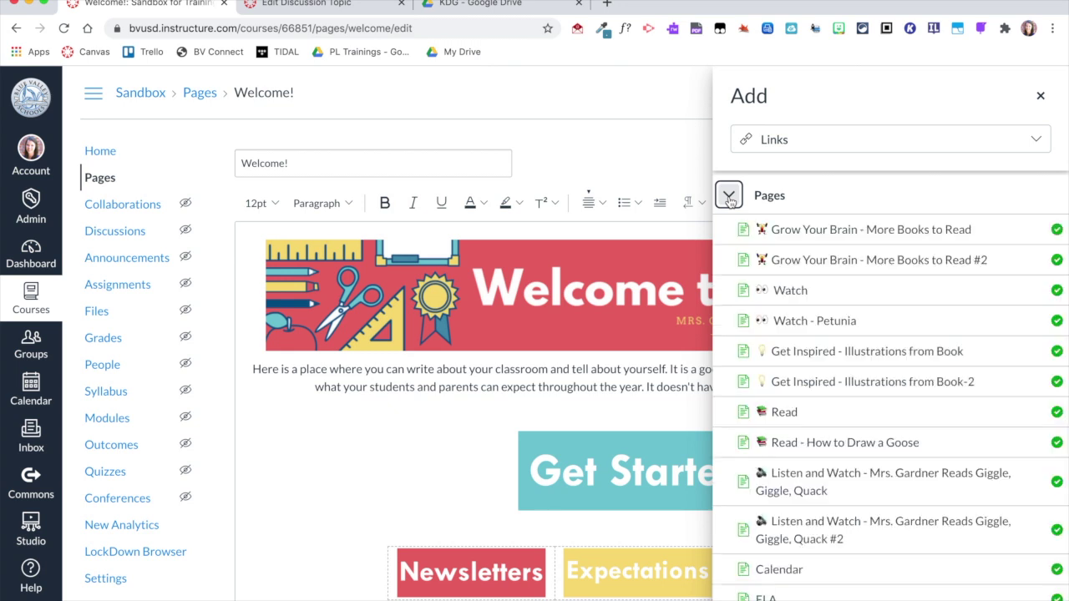
scroll(812, 409, down, 8)
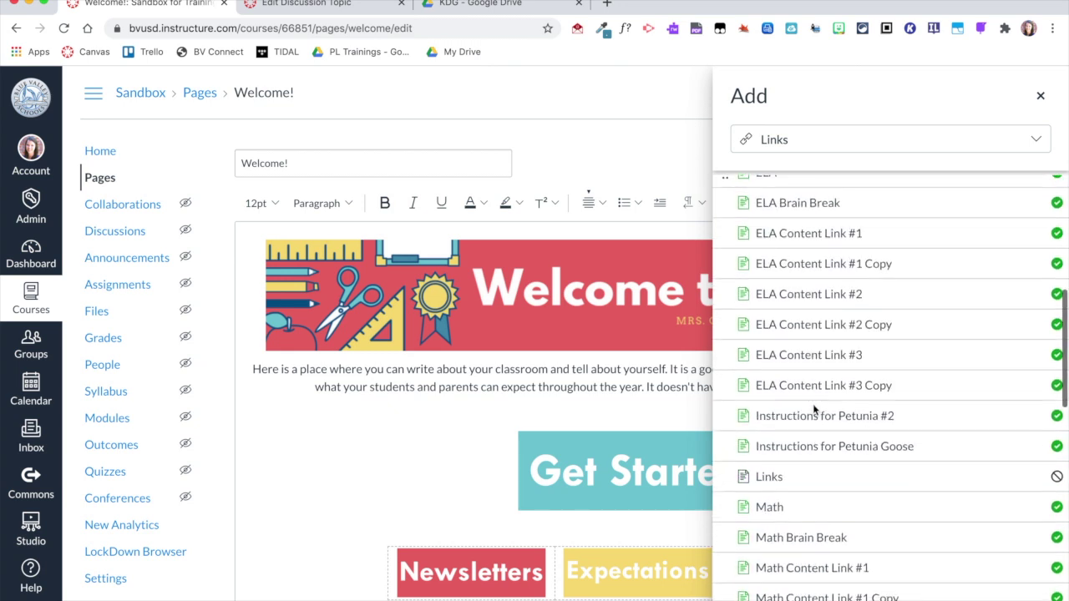
scroll(814, 409, down, 6)
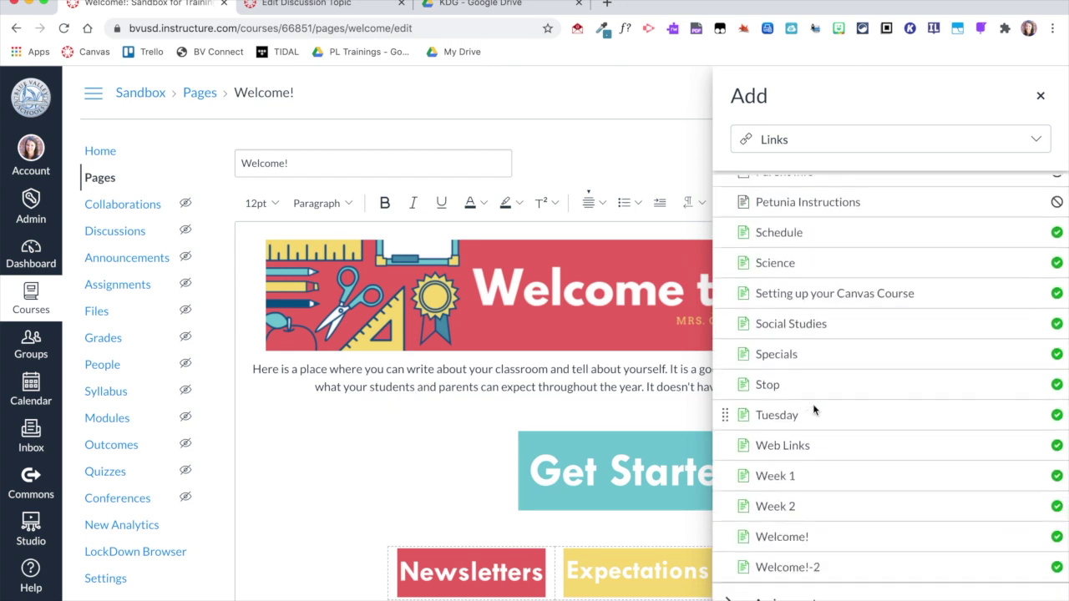
scroll(814, 410, up, 6)
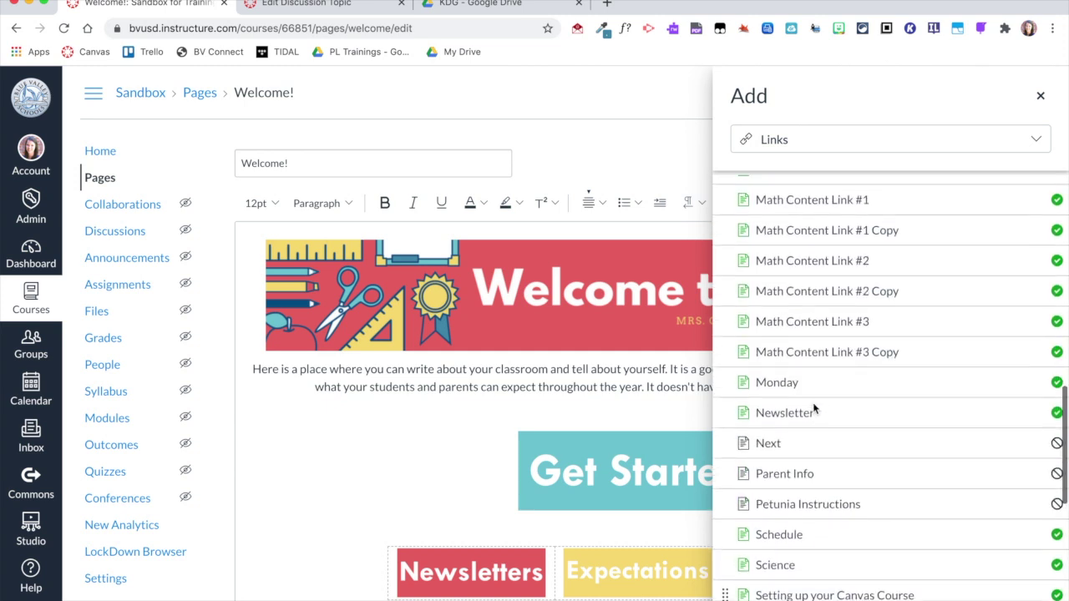
scroll(814, 409, up, 2)
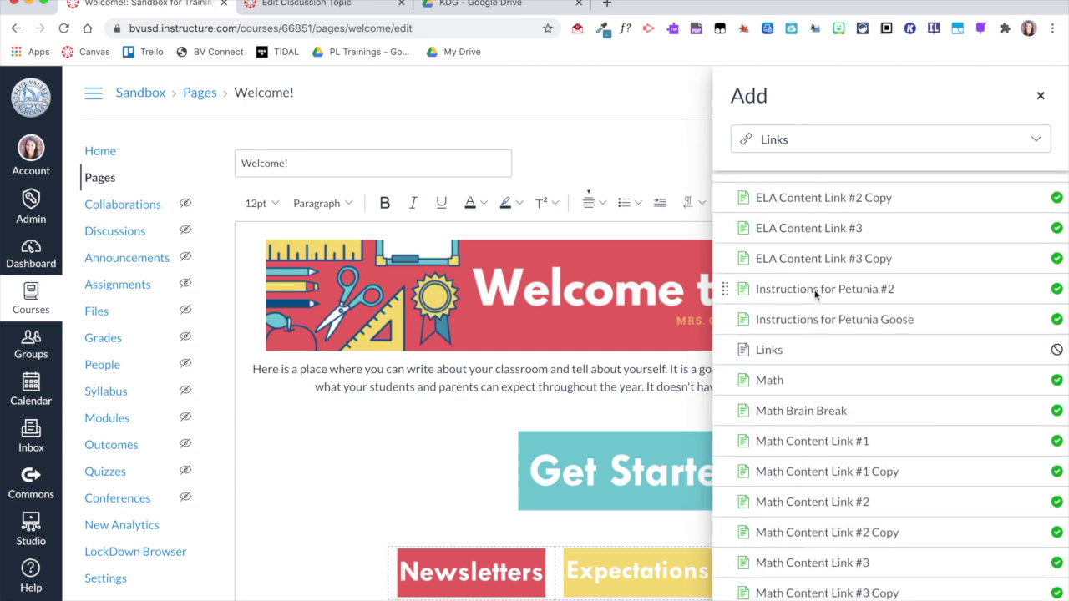
click(815, 291)
Save the Welcome! page and follow its Get Started image to test the new link
scroll(1002, 534, down, 4)
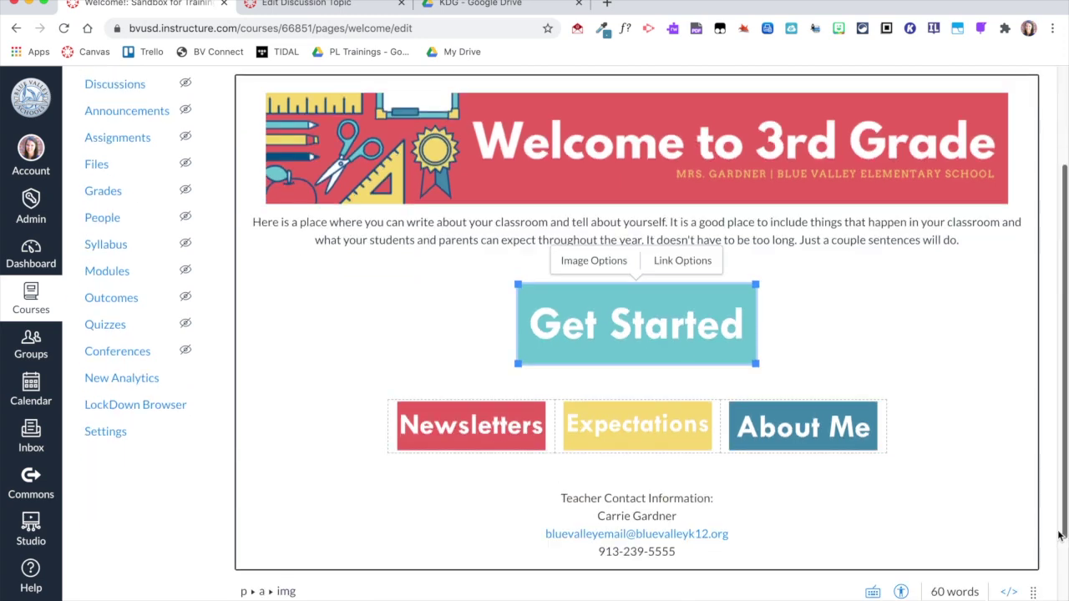
click(1019, 592)
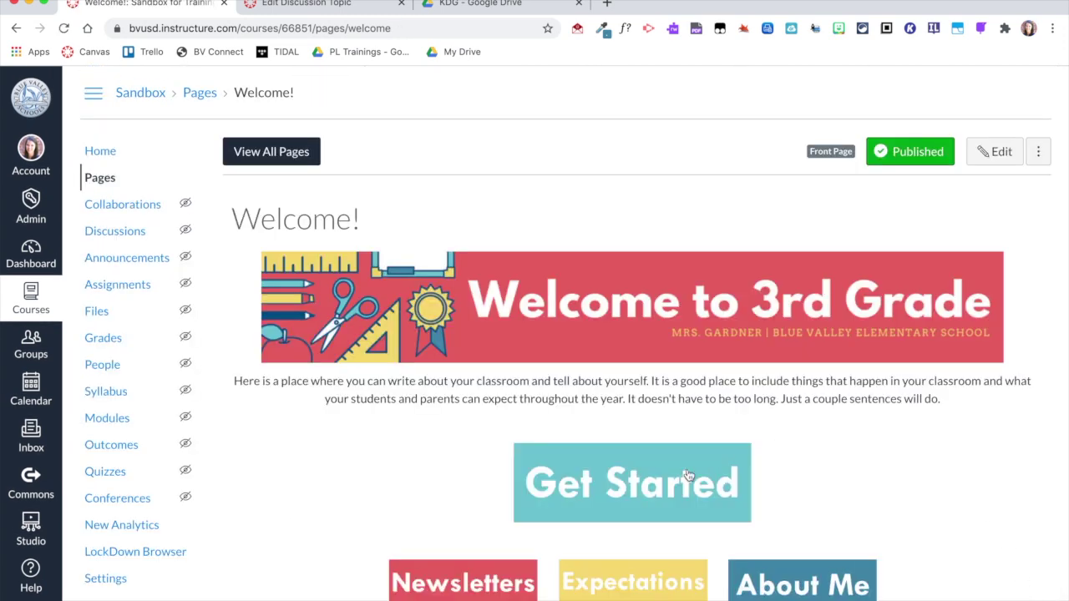
click(641, 506)
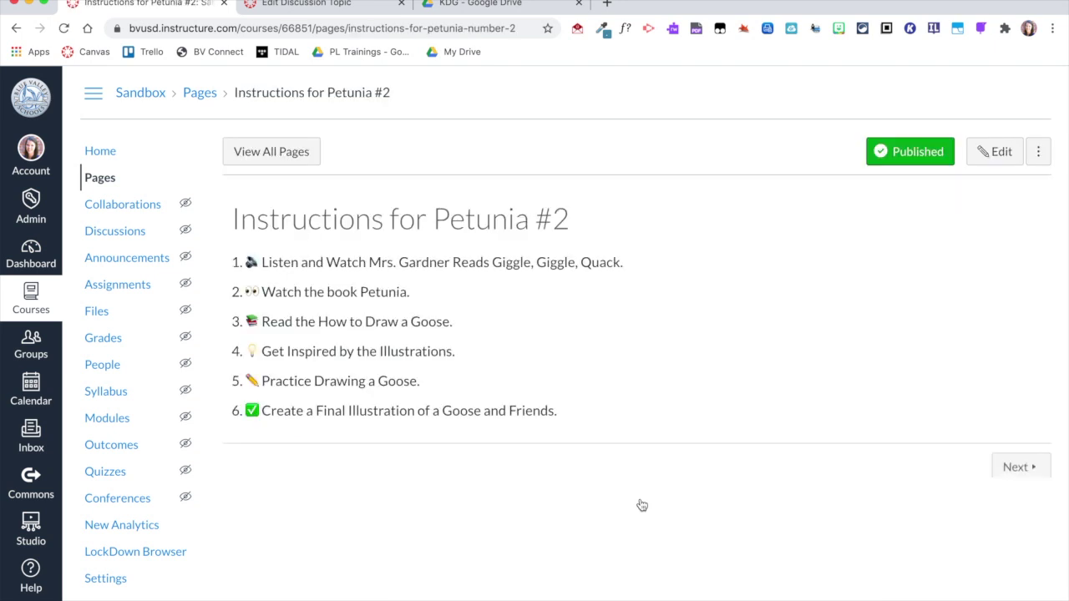